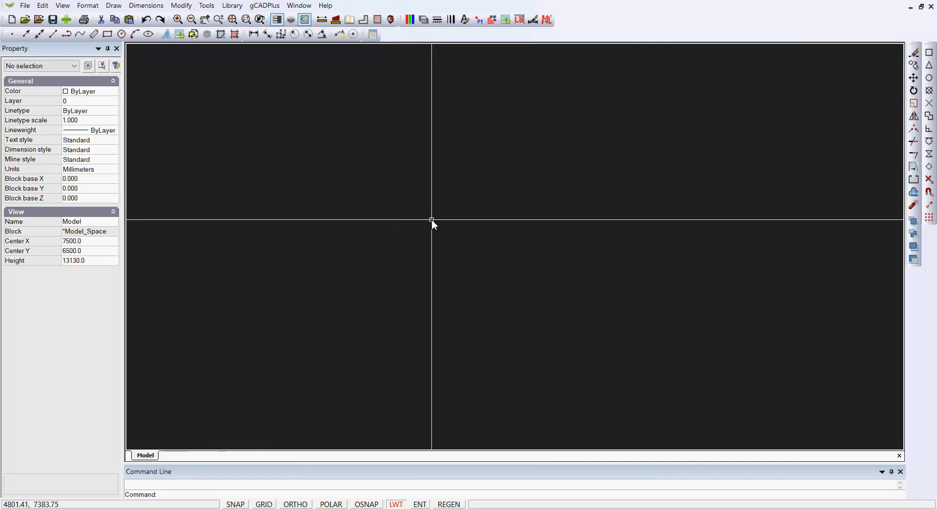
# - Draw a five-sided polygon inscribed in a circle, setting its centre, radius and rotation on screen
pyautogui.click(112, 6)
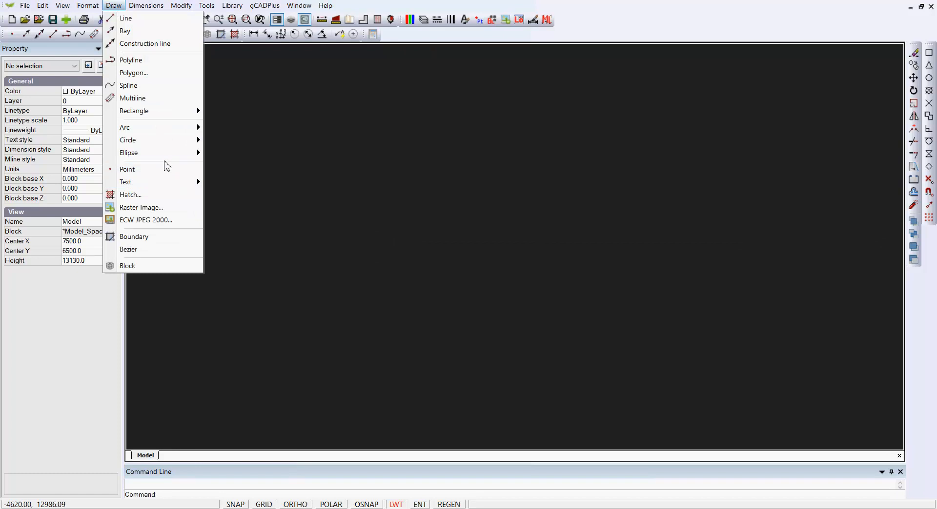
pyautogui.click(134, 73)
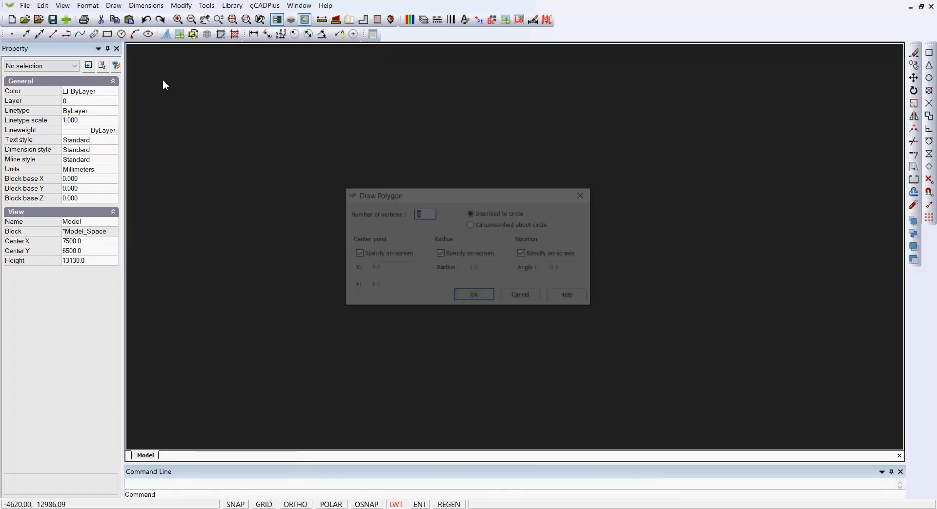
pyautogui.click(471, 296)
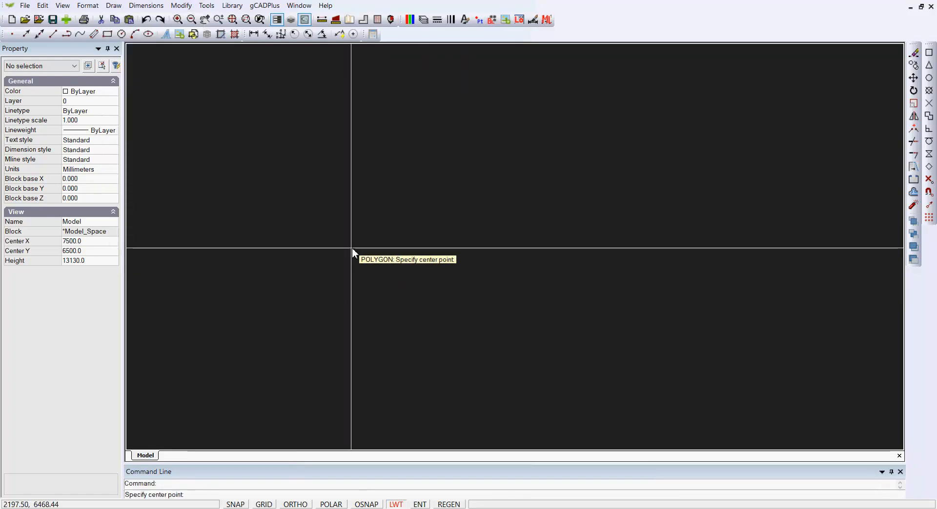
pyautogui.click(337, 241)
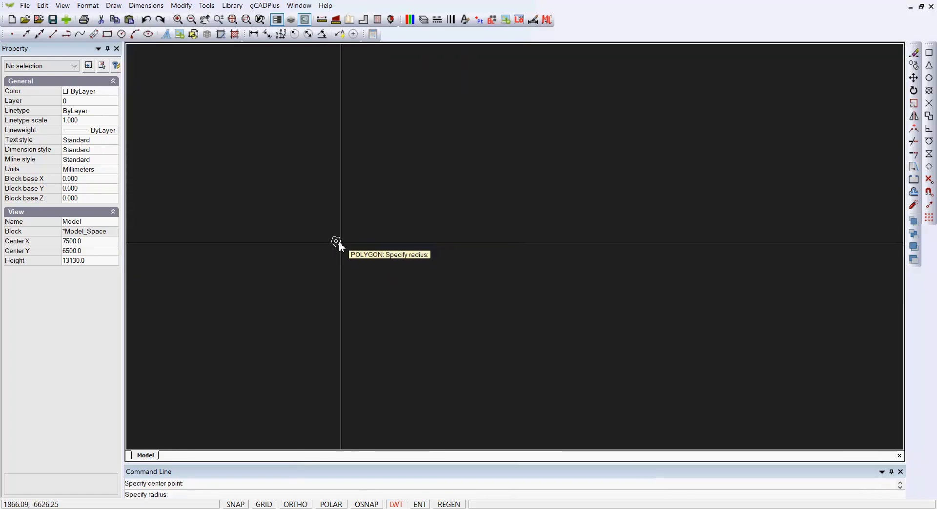
pyautogui.click(386, 282)
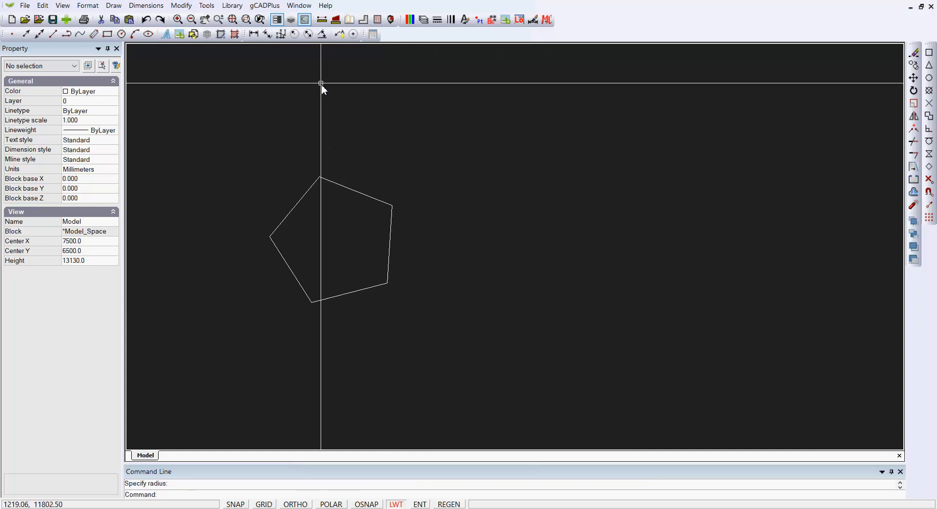
# - Measure a nearly horizontal distance across the space just above the pentagon
pyautogui.click(321, 20)
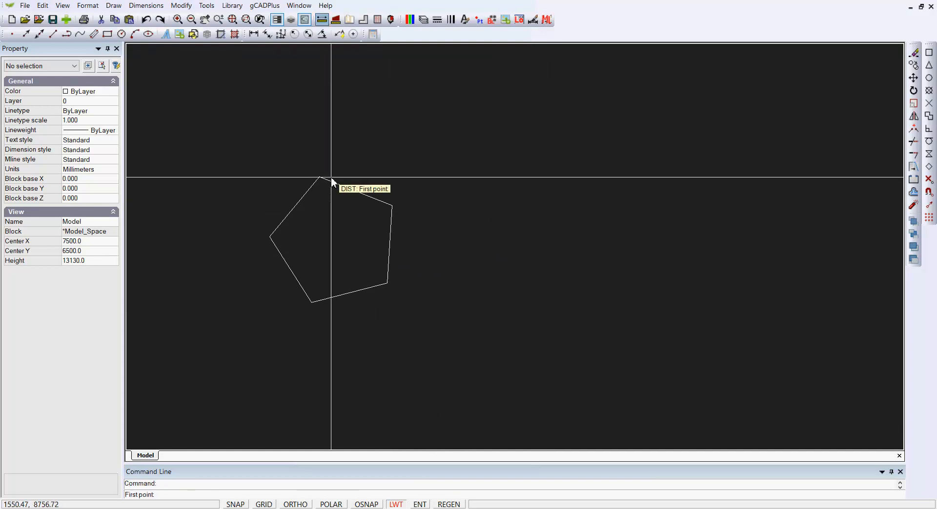
pyautogui.click(267, 156)
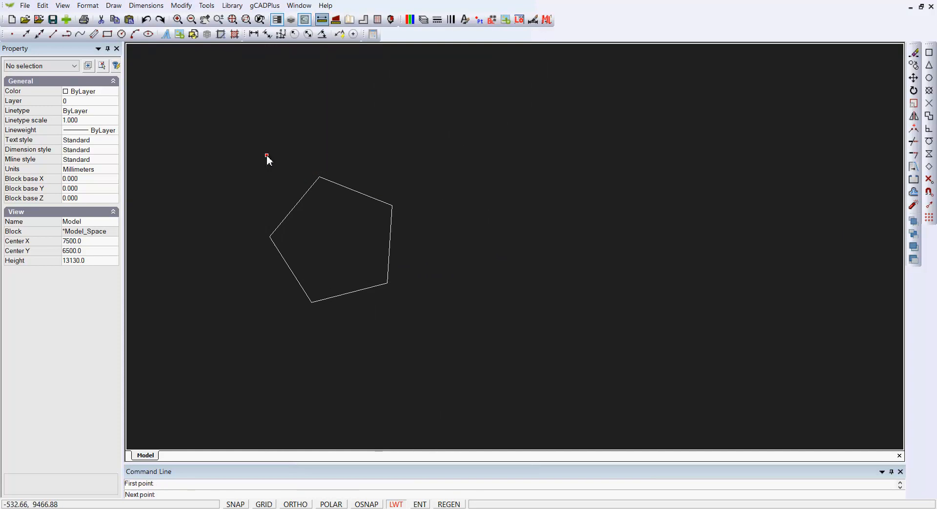
pyautogui.click(402, 157)
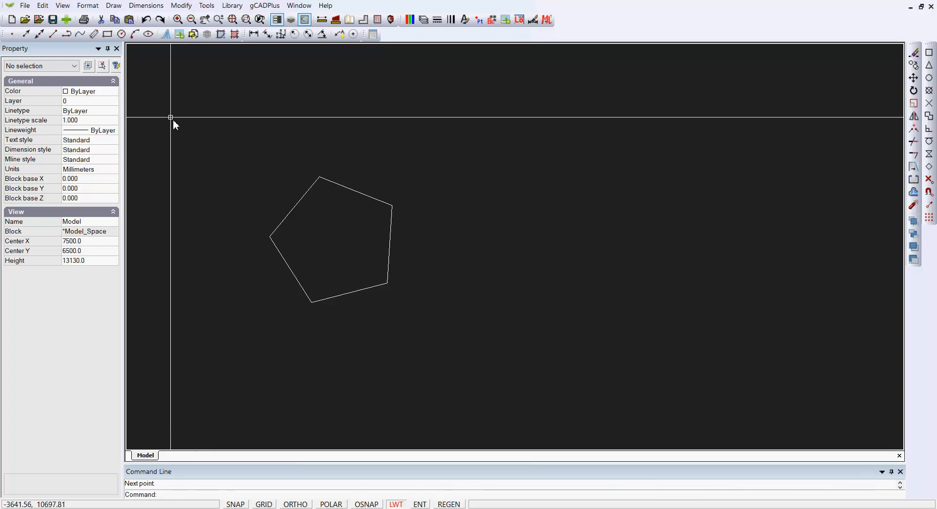
# - Draw a closed irregular boundary with 12 vertices beside the pentagon, with a perimeter of about 29083 mm
pyautogui.click(117, 7)
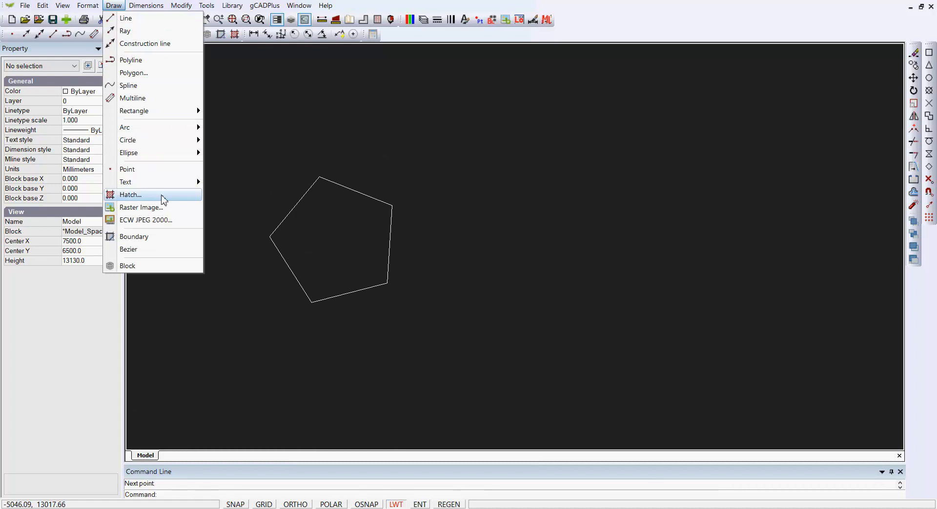
pyautogui.click(149, 238)
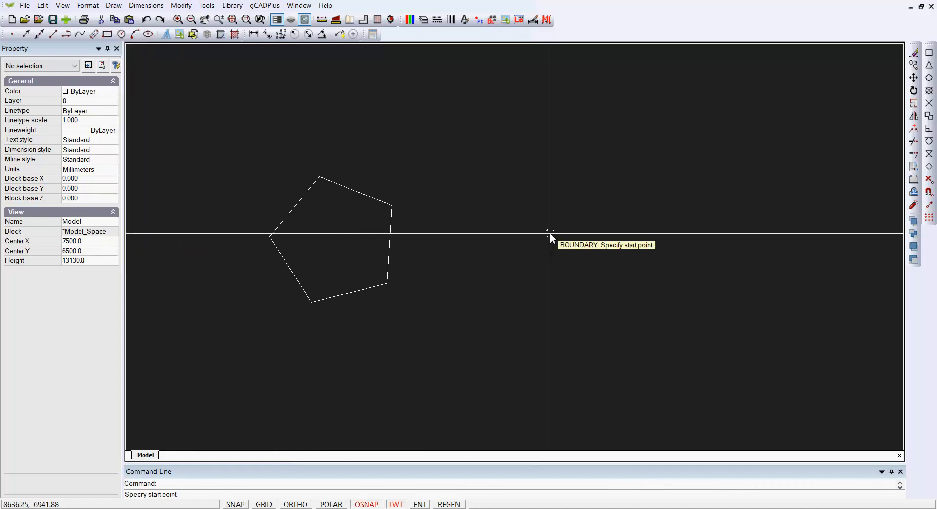
pyautogui.click(532, 201)
pyautogui.click(543, 119)
pyautogui.click(622, 91)
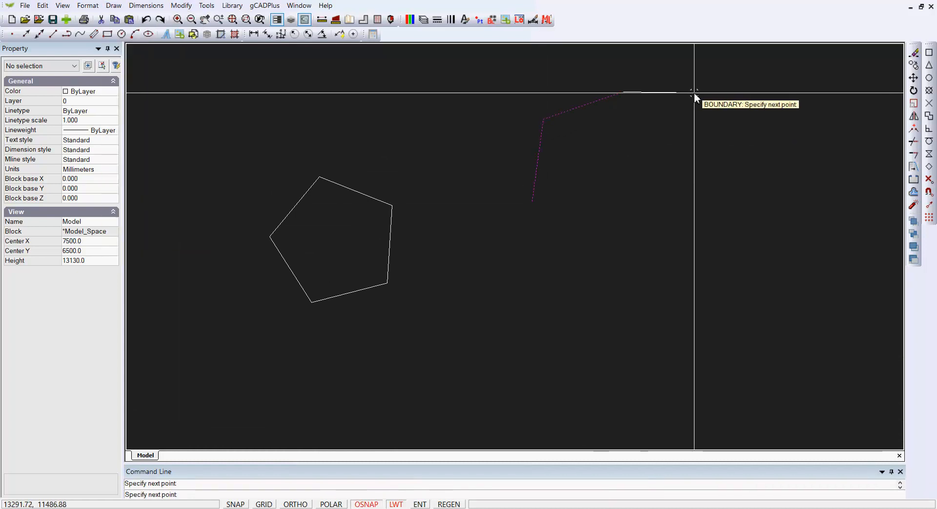
pyautogui.click(705, 104)
pyautogui.click(746, 214)
pyautogui.click(701, 256)
pyautogui.click(658, 296)
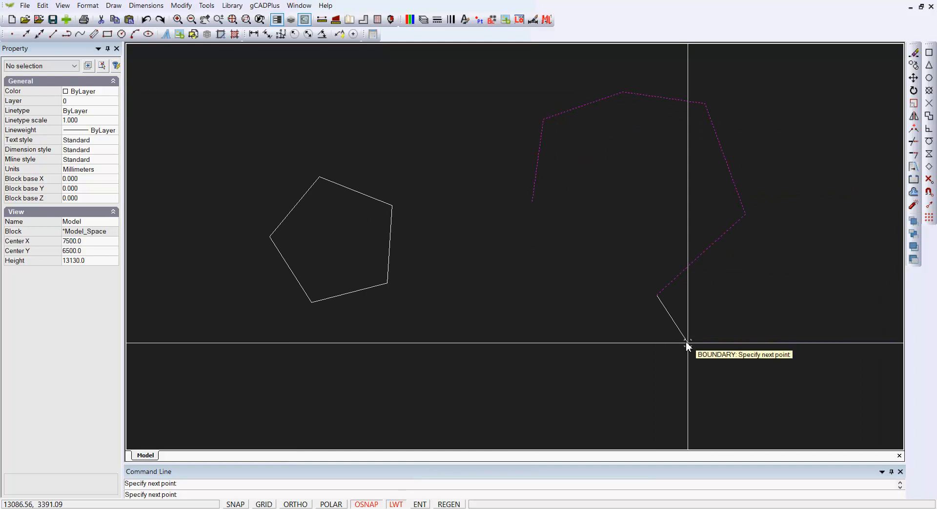
pyautogui.click(693, 349)
pyautogui.click(679, 399)
pyautogui.click(570, 376)
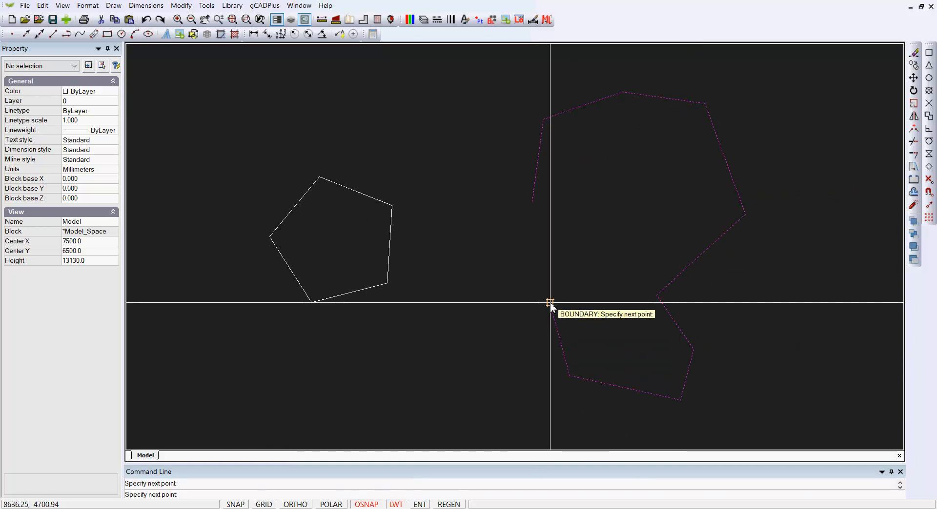
pyautogui.click(546, 255)
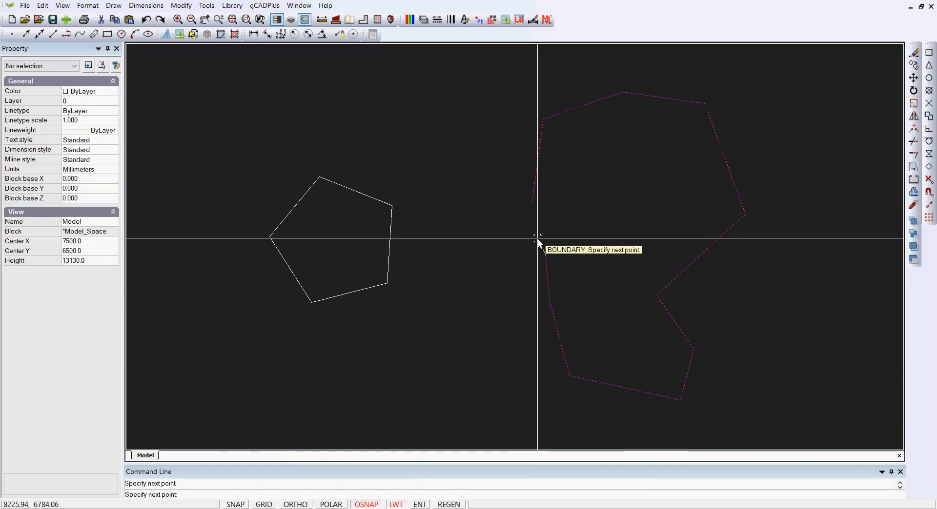
pyautogui.click(533, 200)
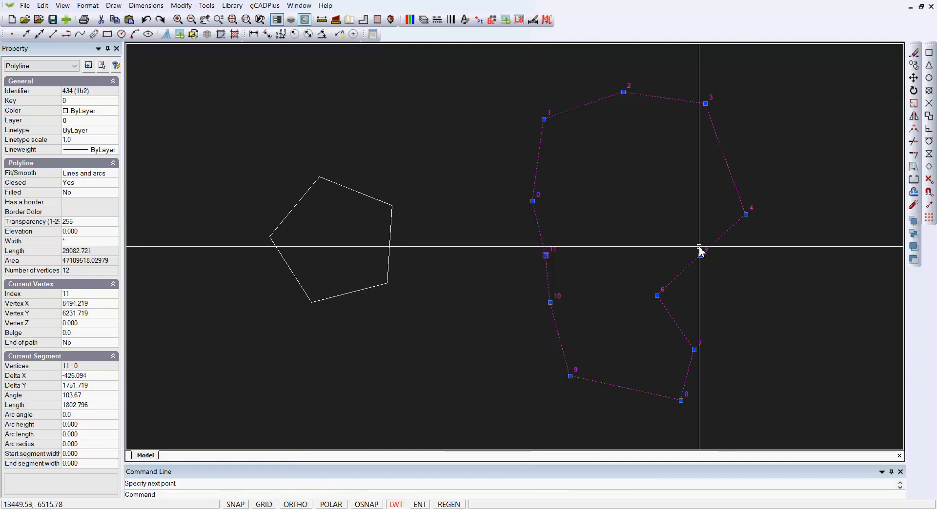
# - Examine the polyline properties of the irregular boundary and clear the selection
pyautogui.rightClick(596, 196)
pyautogui.click(611, 214)
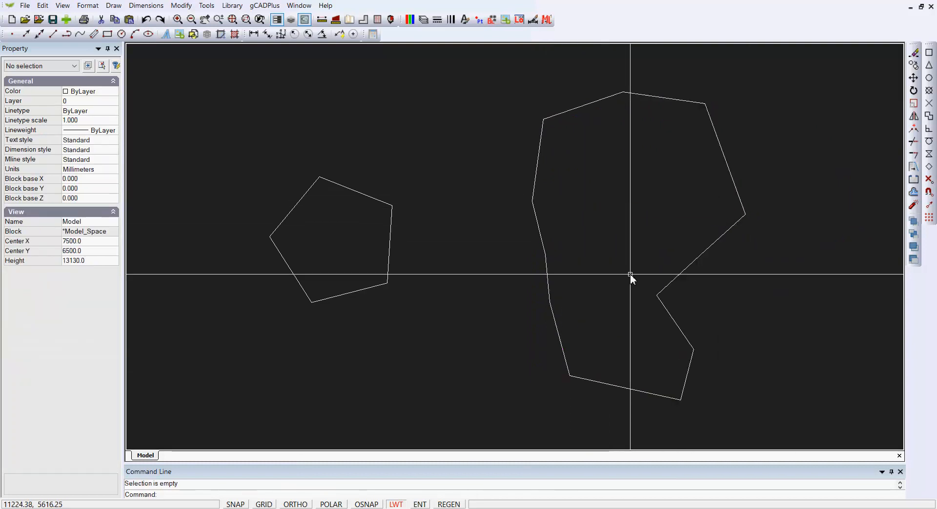
pyautogui.click(659, 103)
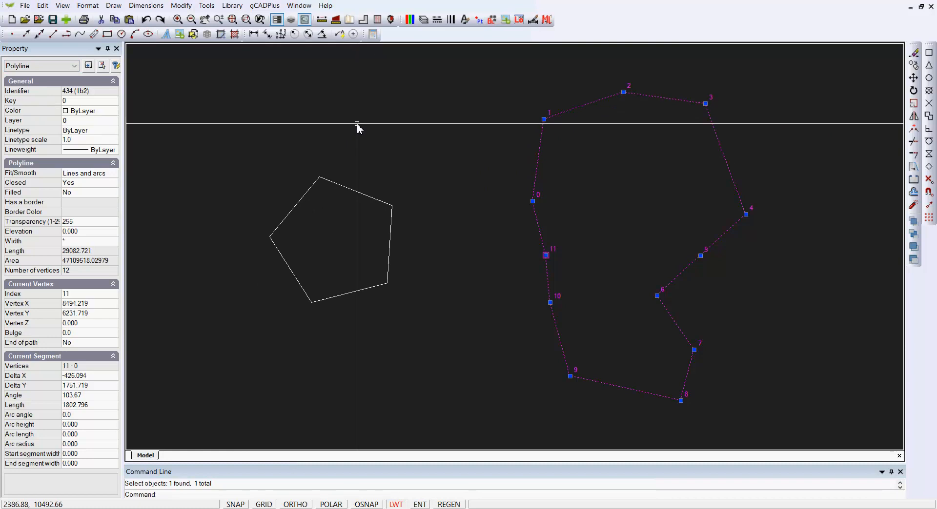
pyautogui.press('Escape')
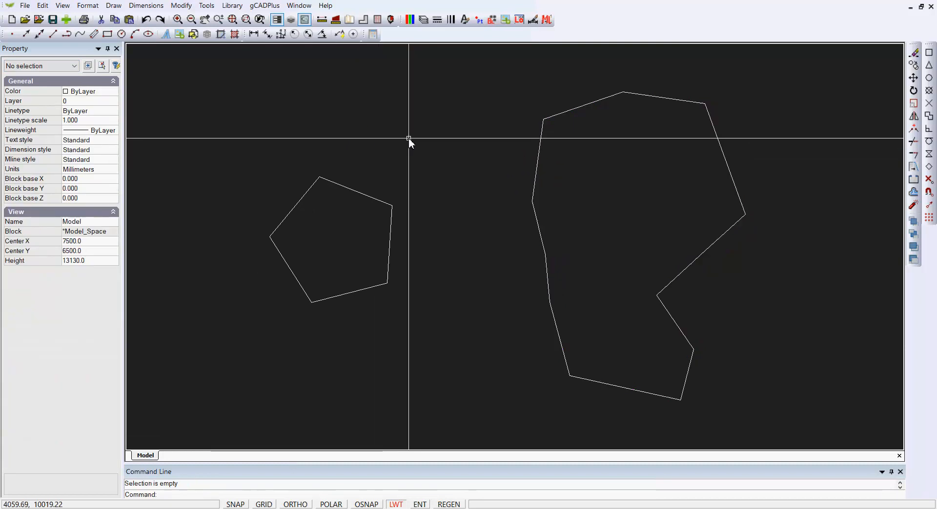
# - Smooth the irregular boundary by setting its Fit/Smooth property to Quadratic B-spline
pyautogui.click(582, 106)
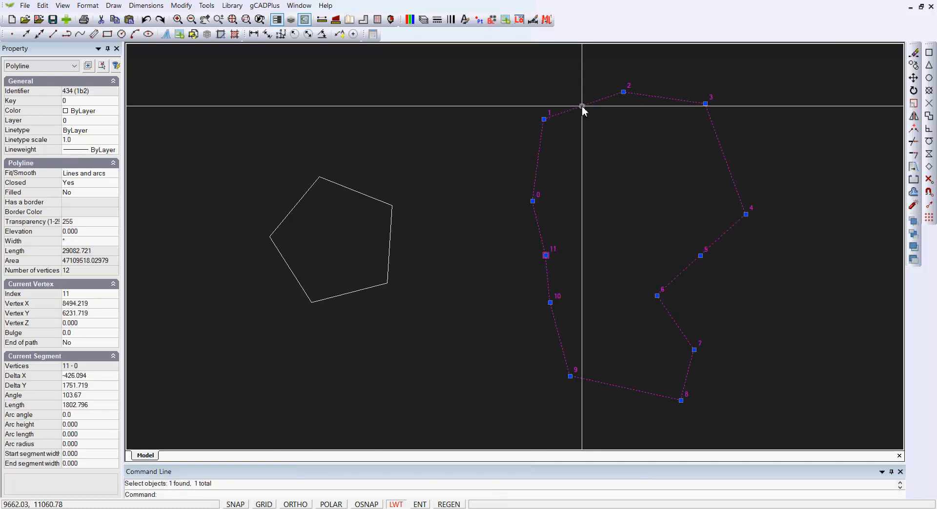
pyautogui.click(115, 174)
pyautogui.click(113, 174)
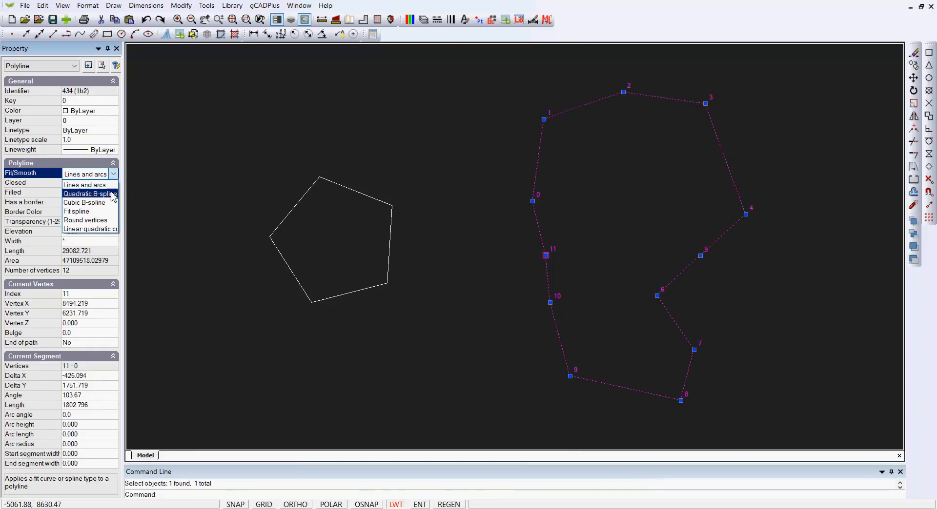
pyautogui.click(90, 194)
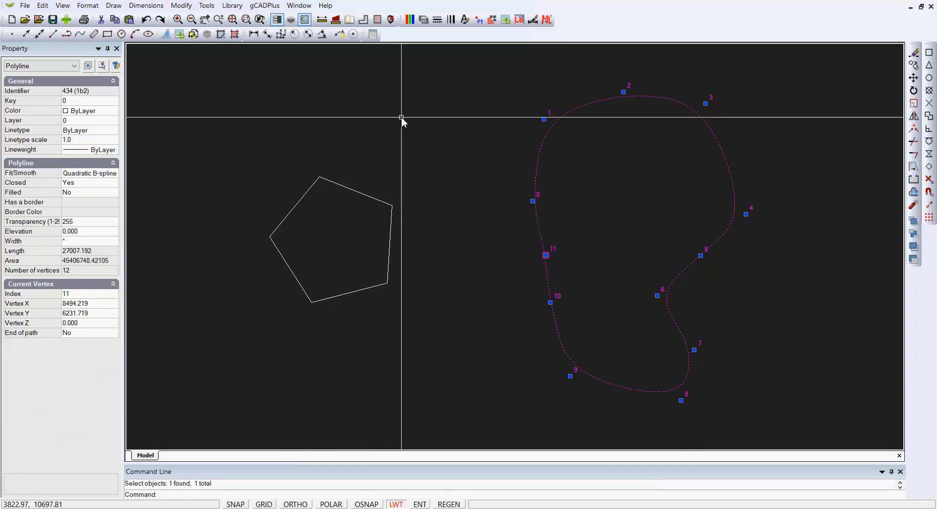
# - Move vertex 4 of the smoothed boundary slightly inward and upward, and deselect the boundary
pyautogui.click(746, 214)
pyautogui.click(732, 186)
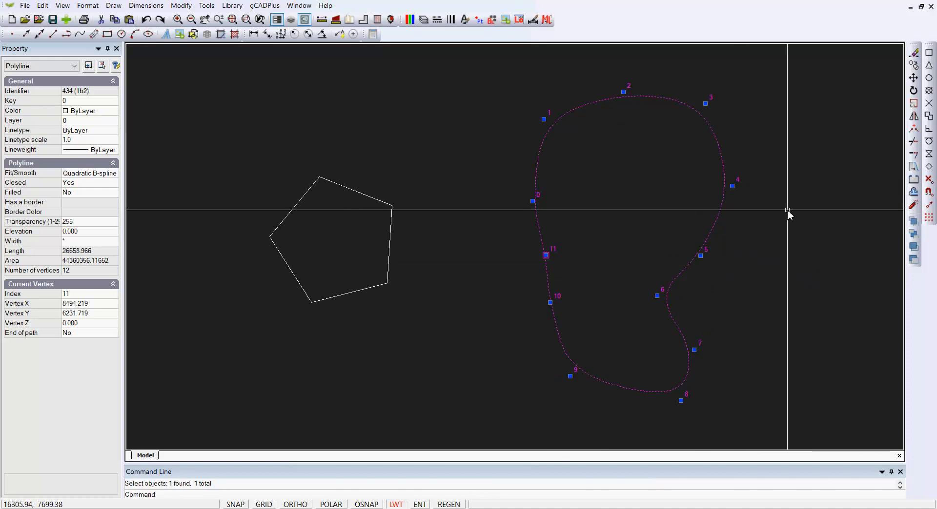
pyautogui.press('Escape')
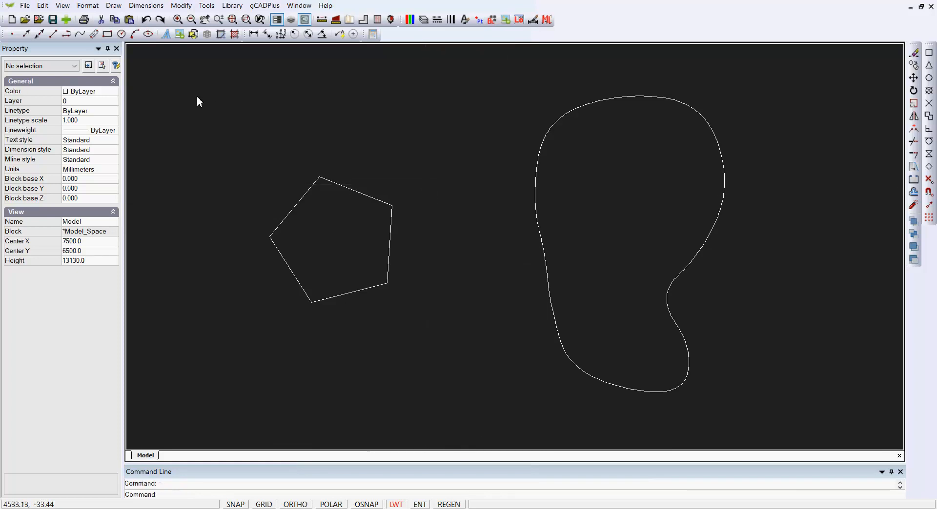
# - Start the Hatch command to open its settings
pyautogui.click(114, 6)
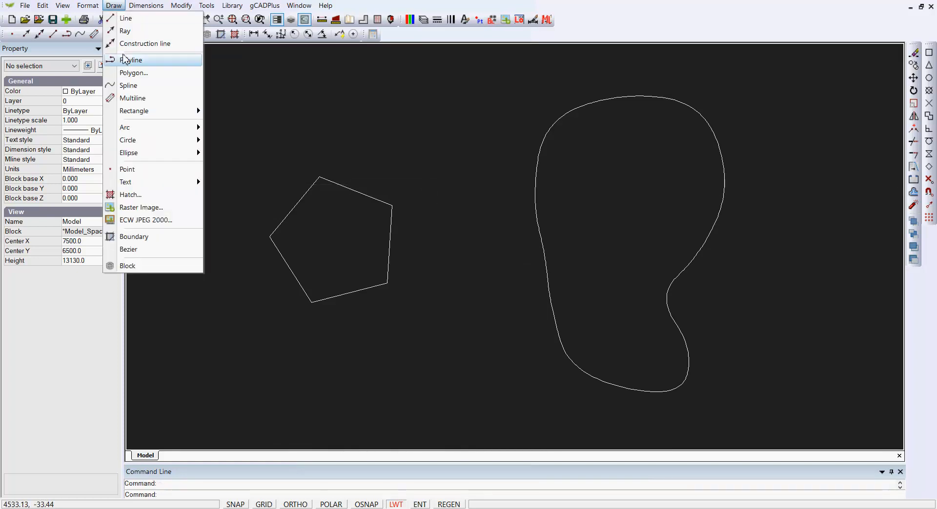
pyautogui.click(135, 195)
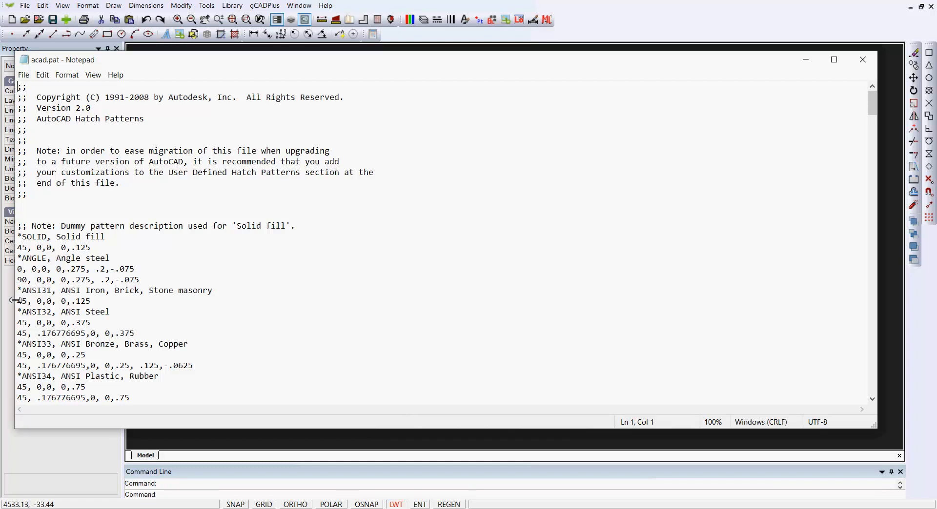
# - Examine the hatch pattern definitions in the acad.pat file in Notepad
pyautogui.scroll(-4, 177, 314)
pyautogui.scroll(-1, 177, 314)
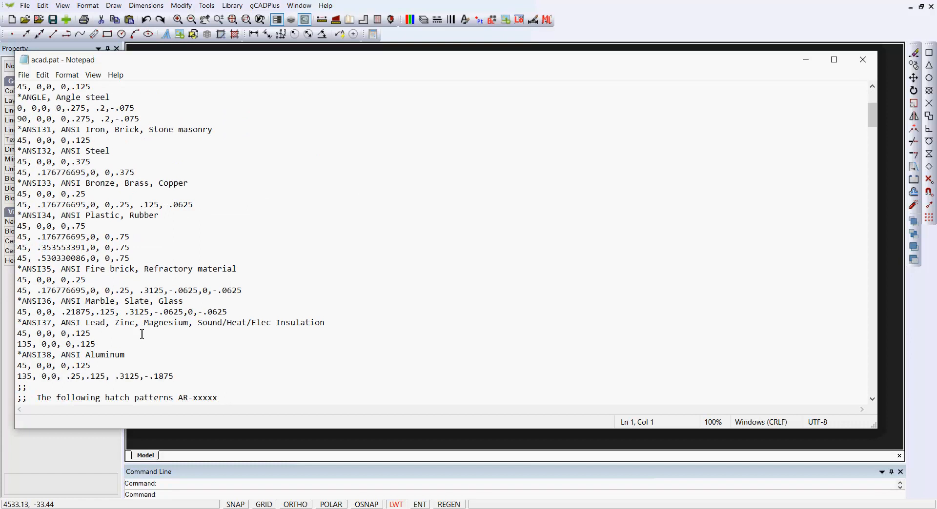
pyautogui.scroll(-6, 142, 335)
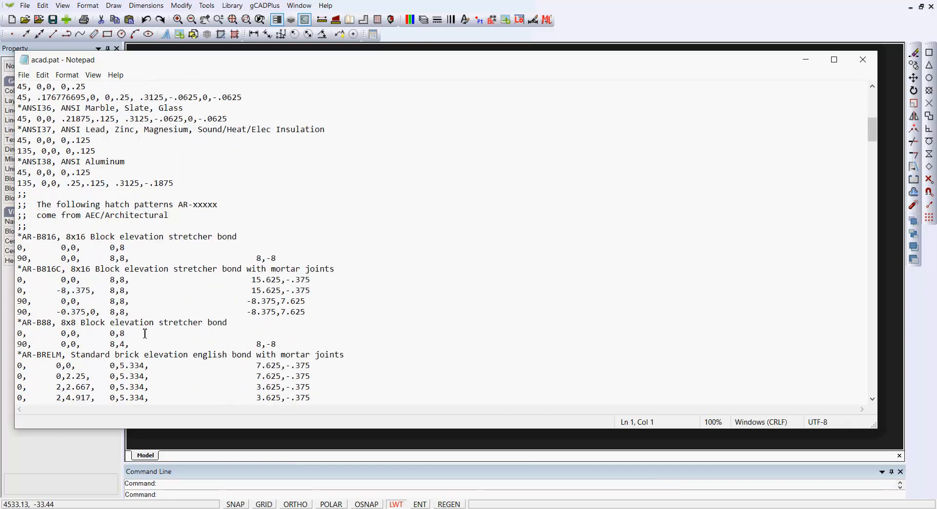
pyautogui.scroll(-4, 145, 334)
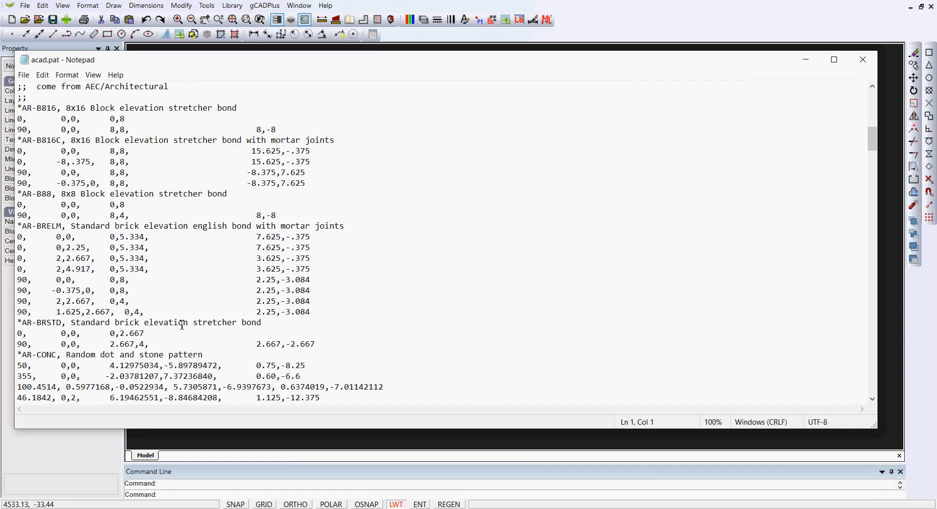
pyautogui.scroll(-7, 183, 326)
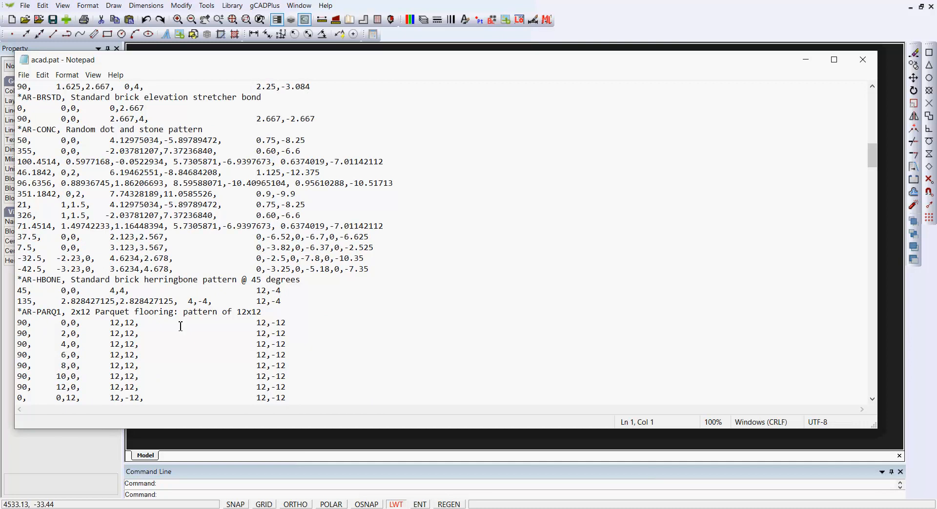
pyautogui.scroll(-4, 181, 326)
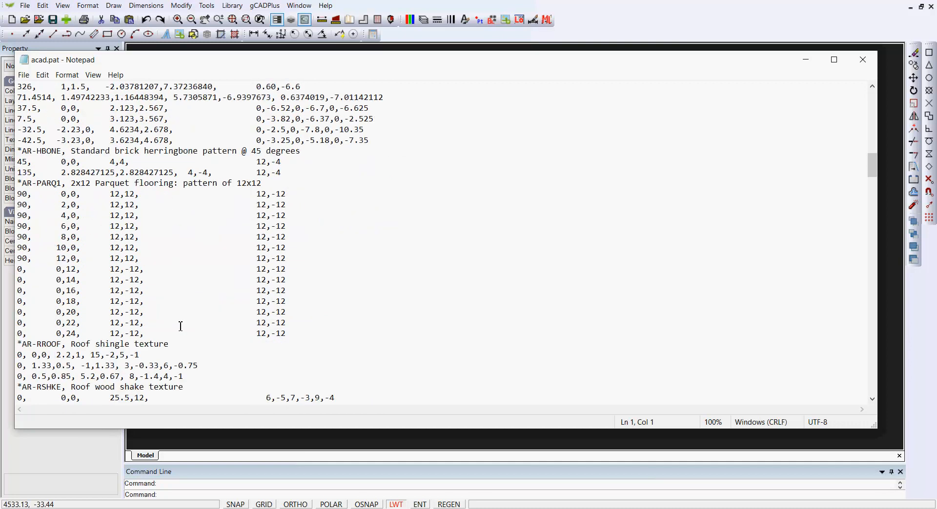
pyautogui.scroll(-5, 181, 326)
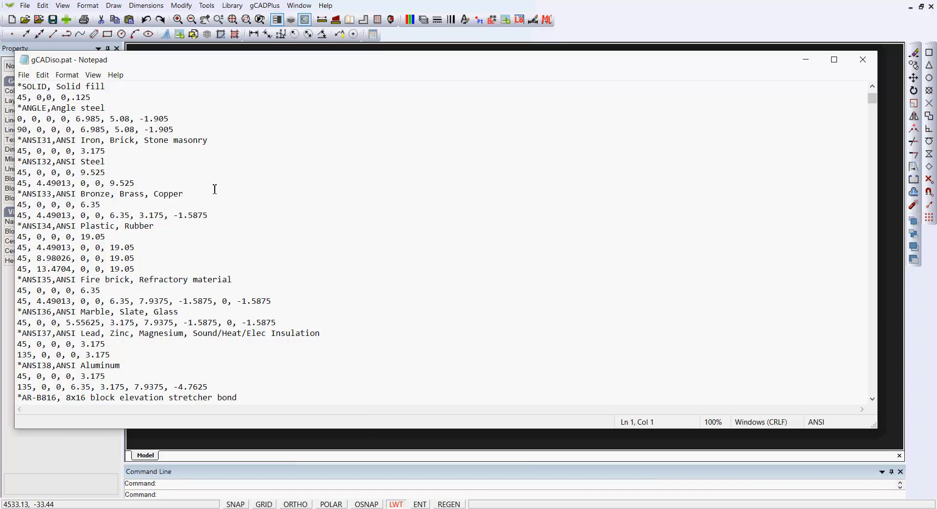
# - Examine the metric hatch pattern definitions in the gCADiso.pat file in Notepad, from the ANSI patterns through BRSTONE
pyautogui.scroll(-7, 211, 216)
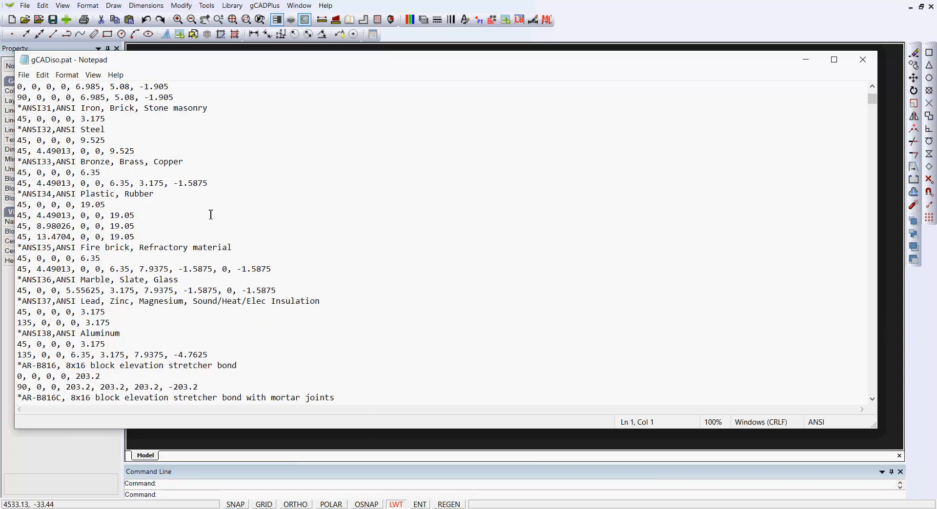
pyautogui.scroll(-9, 209, 218)
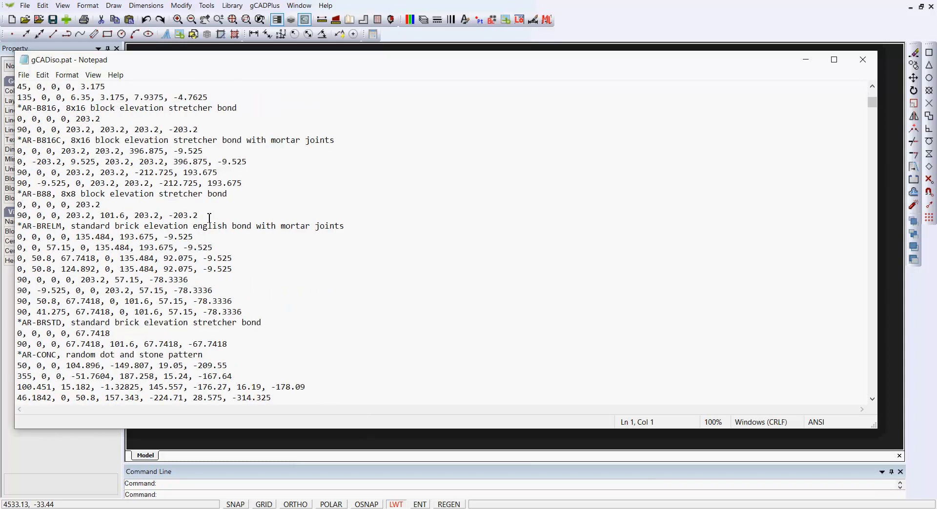
pyautogui.scroll(-12, 210, 218)
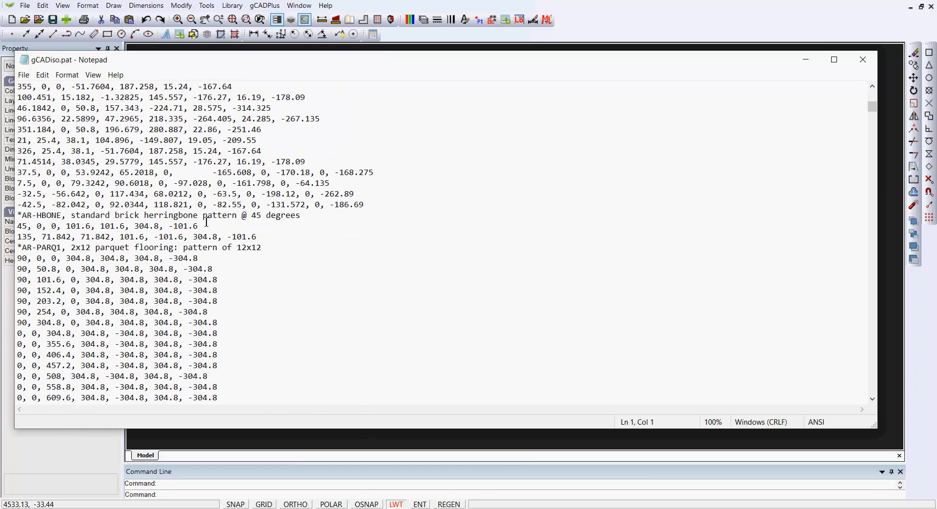
pyautogui.scroll(-12, 203, 239)
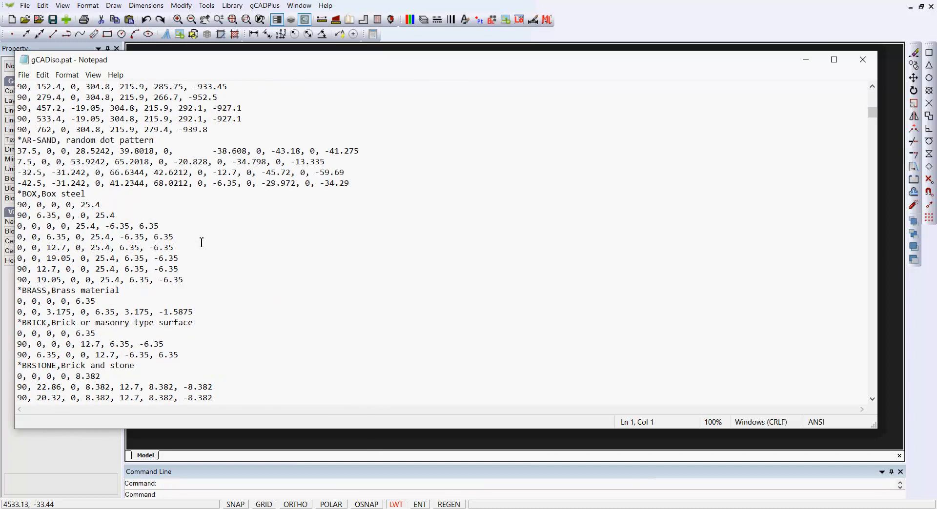
# - Examine the remaining metric hatch pattern definitions in the gCADiso.pat file, from BRSTONE through RIVEROCK to RUBBLE, and minimise Notepad
pyautogui.scroll(-9, 200, 250)
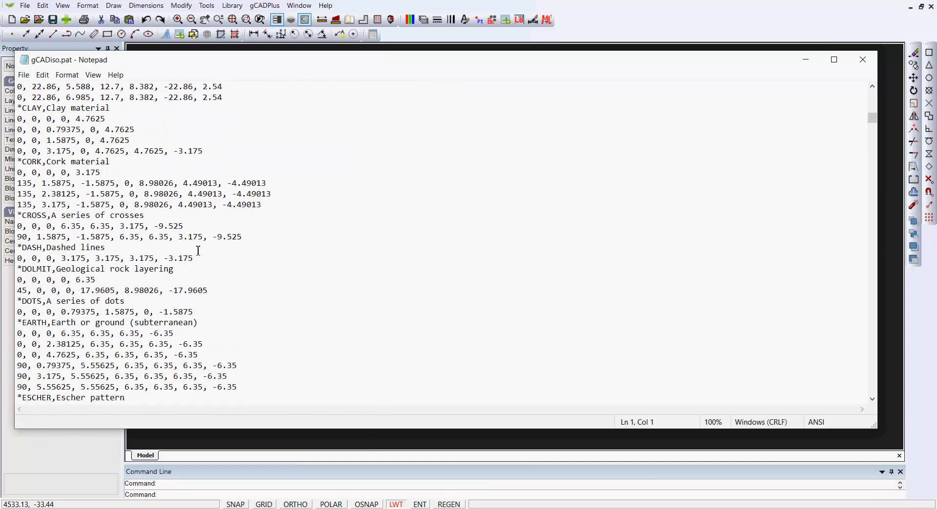
pyautogui.scroll(-9, 199, 250)
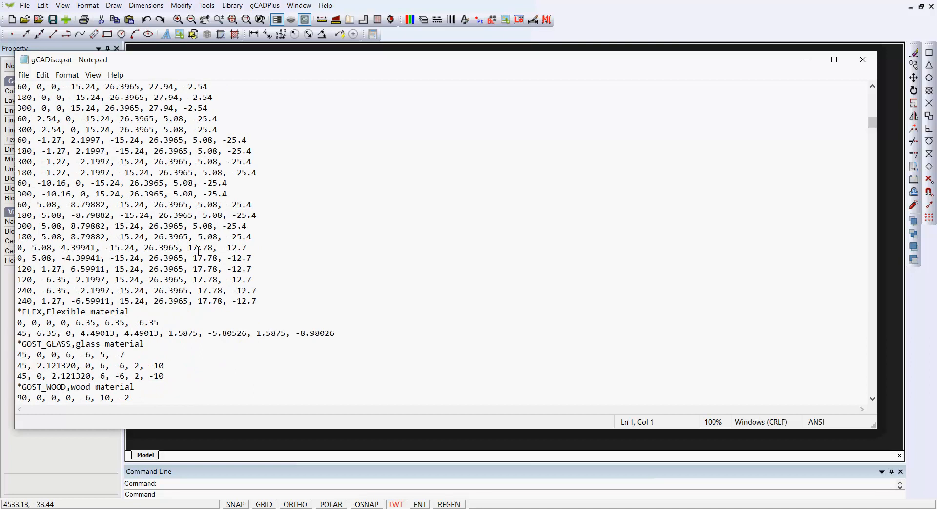
pyautogui.scroll(-7, 198, 251)
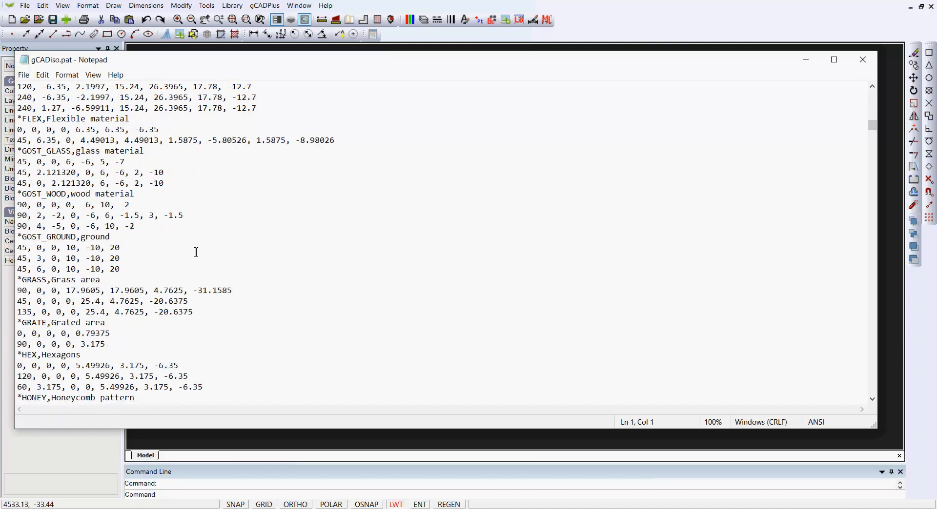
pyautogui.scroll(-13, 201, 259)
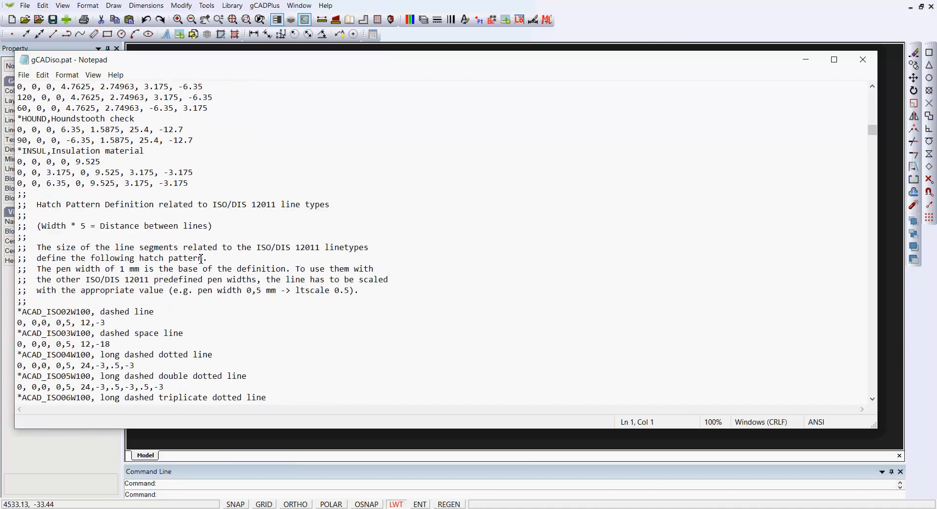
pyautogui.scroll(-18, 209, 270)
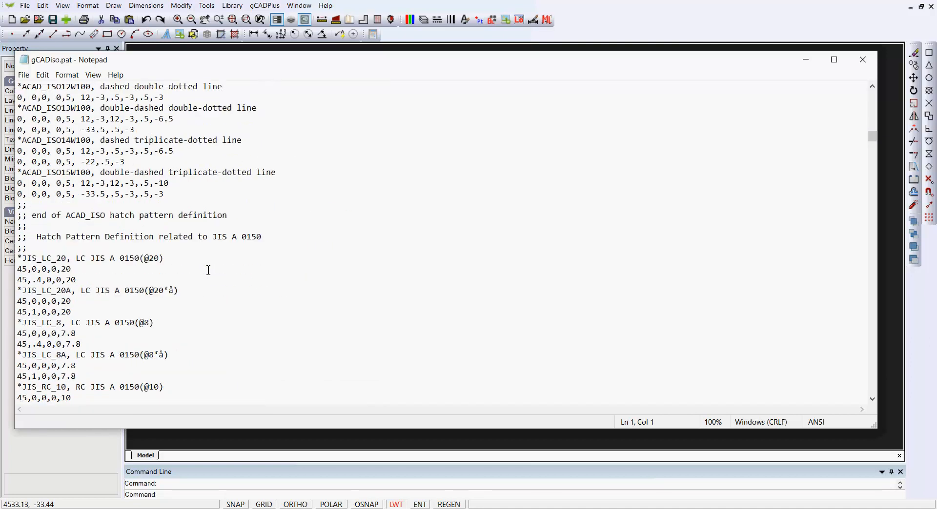
pyautogui.scroll(-15, 209, 271)
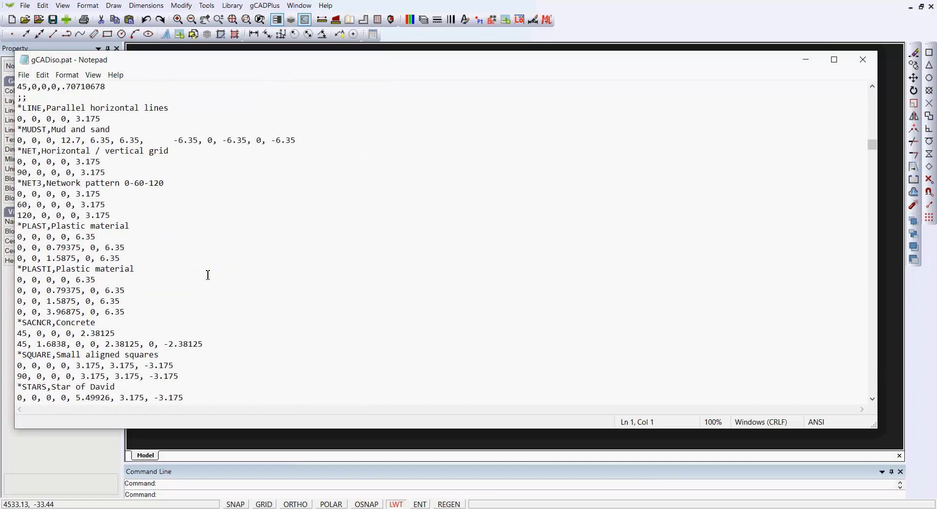
pyautogui.scroll(-7, 208, 277)
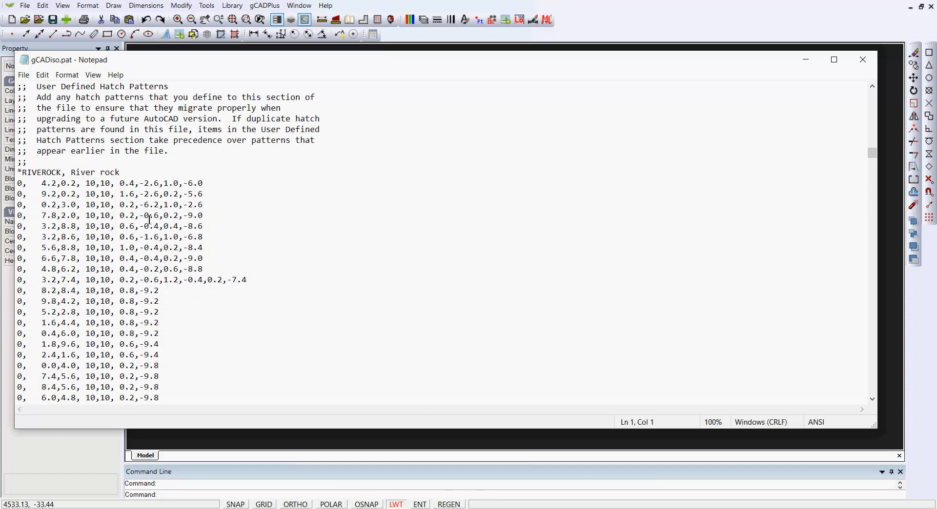
pyautogui.scroll(-8, 300, 283)
pyautogui.scroll(-15, 300, 295)
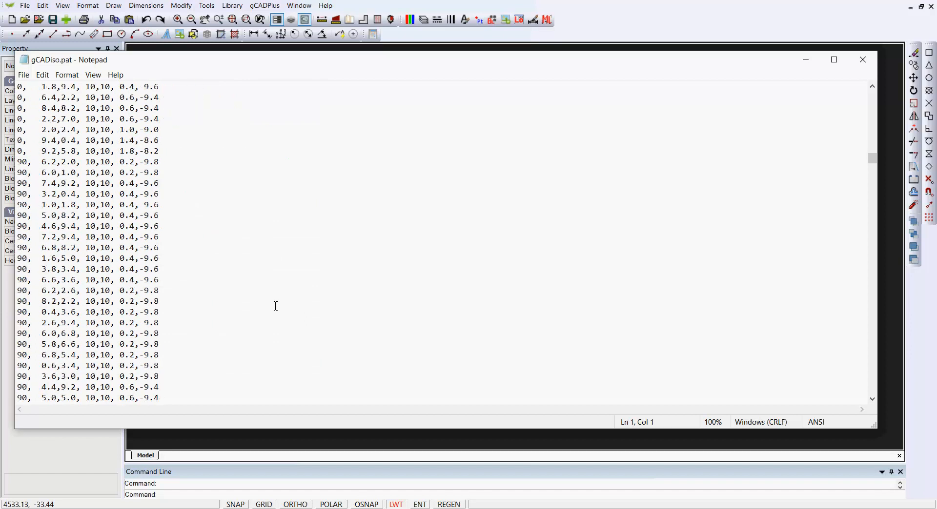
pyautogui.scroll(-20, 270, 315)
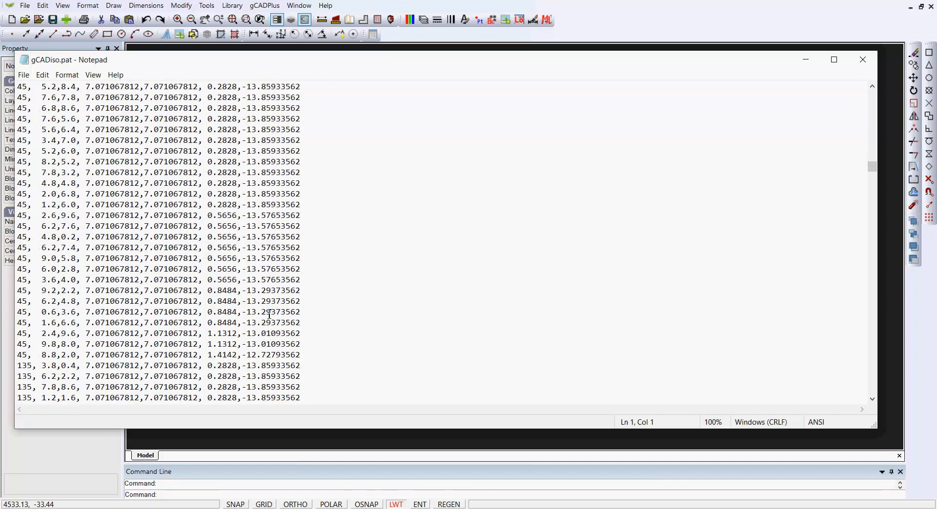
pyautogui.scroll(-20, 270, 315)
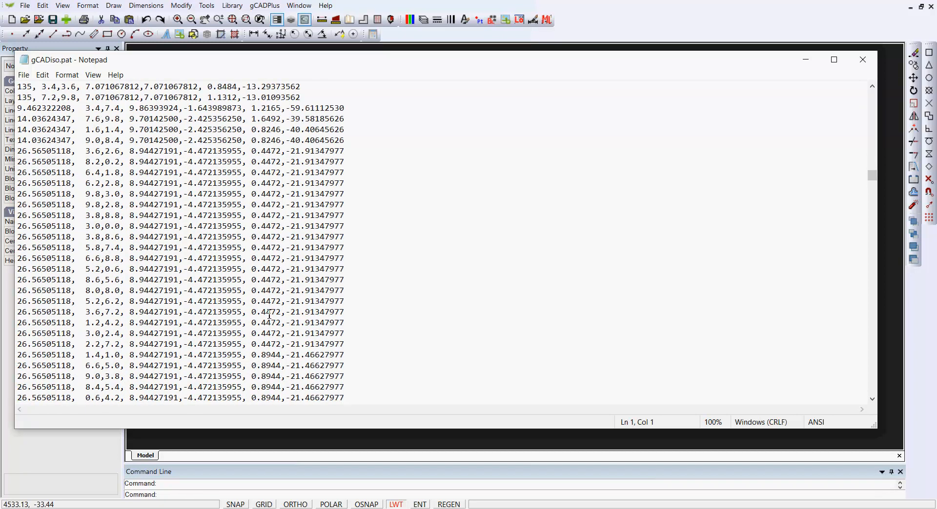
pyautogui.scroll(-20, 270, 315)
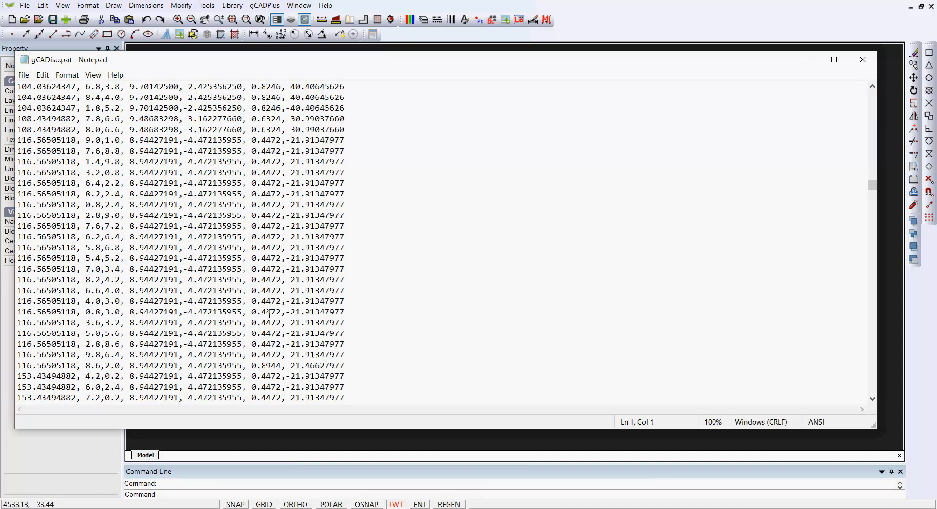
pyautogui.scroll(-4, 270, 307)
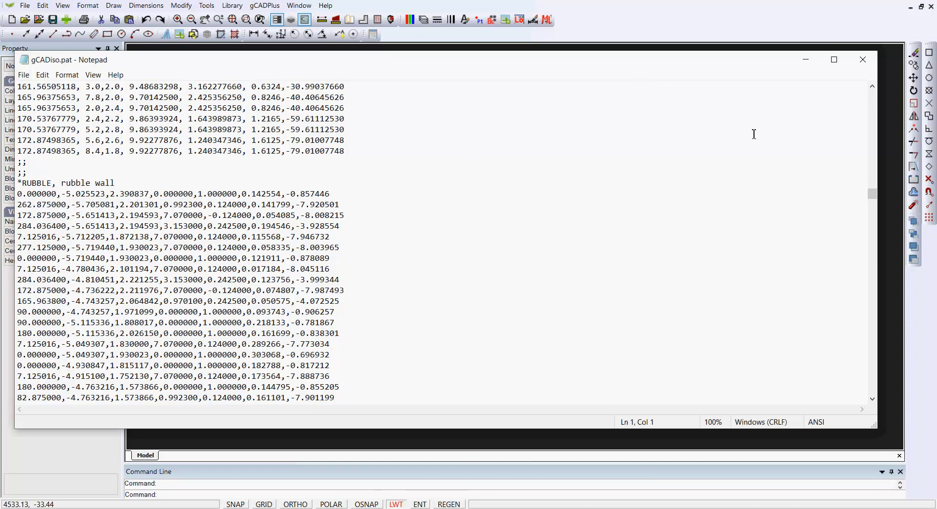
pyautogui.click(808, 64)
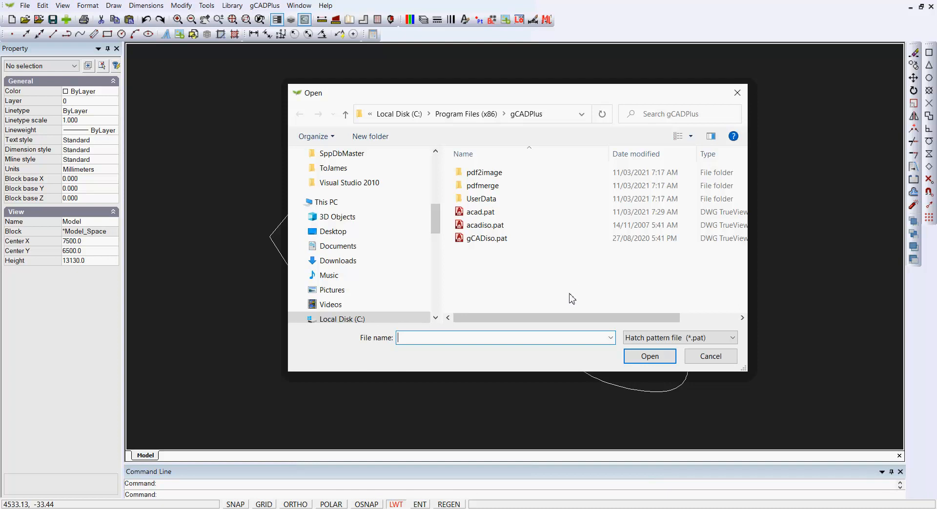
# - Cancel the pending pattern file selection, restart the Hatch command and load gCADiso.pat as the hatch pattern file
pyautogui.click(712, 355)
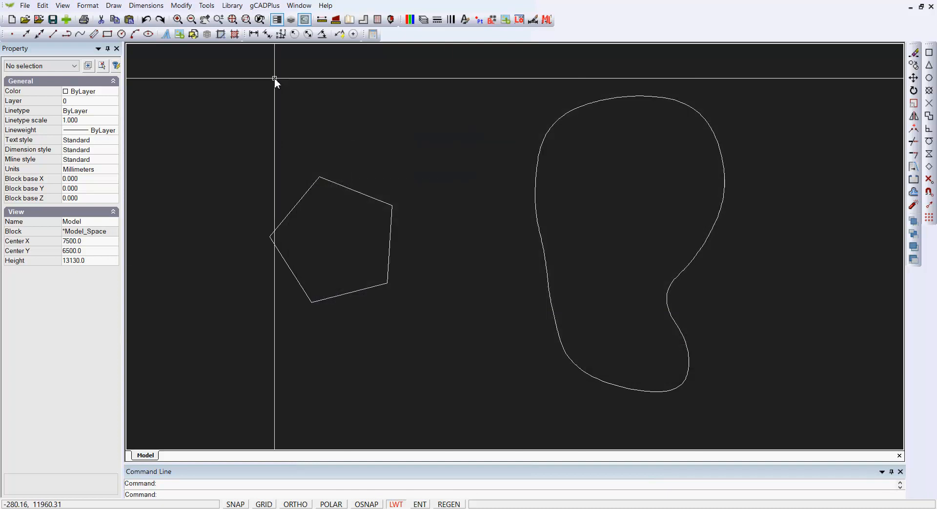
pyautogui.click(114, 6)
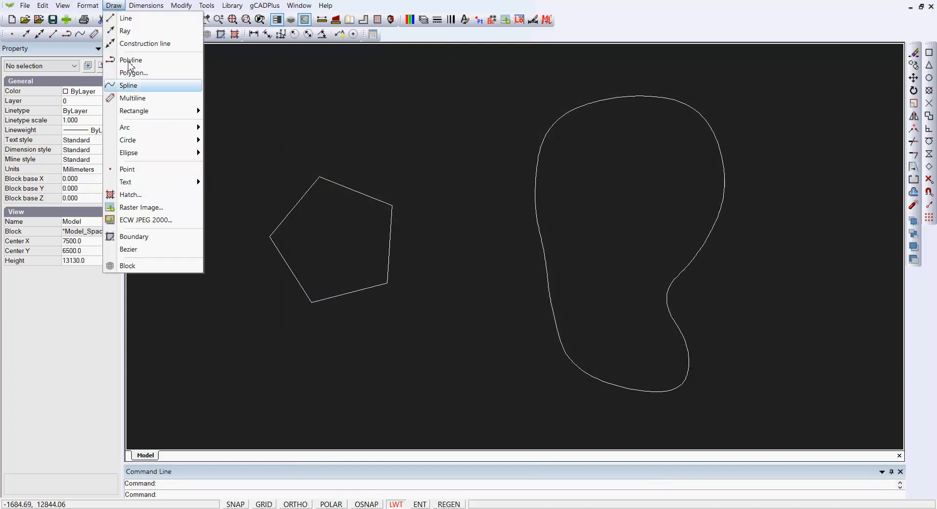
pyautogui.click(130, 195)
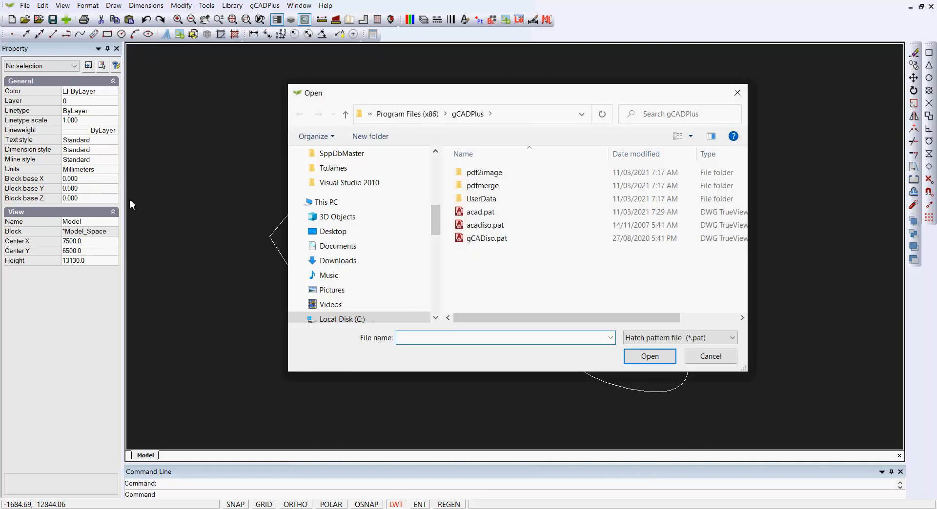
pyautogui.click(466, 239)
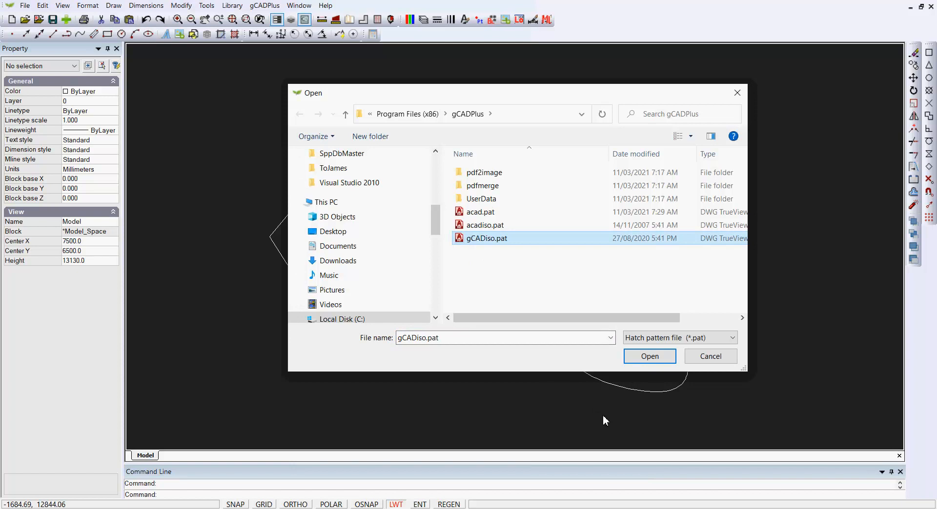
pyautogui.click(650, 358)
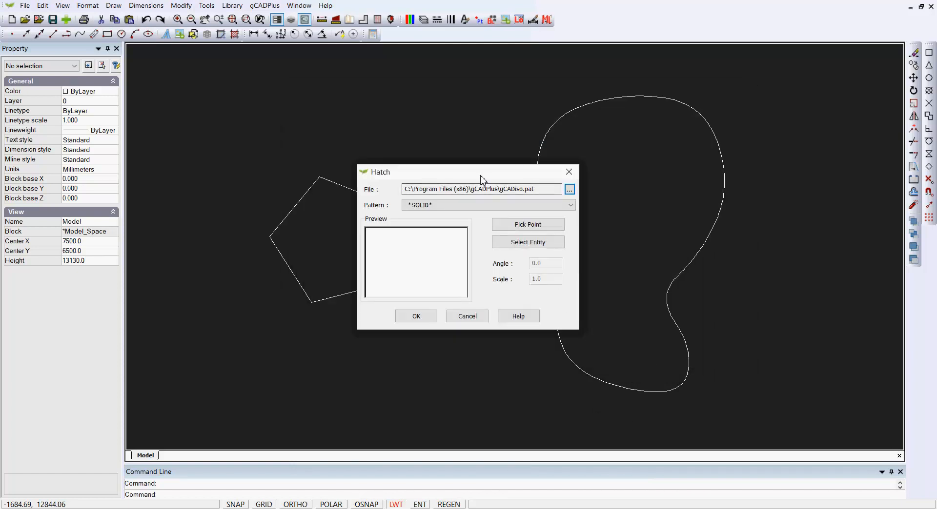
# - Move the Hatch dialog upward and choose the RIVEROCK, River rock pattern
pyautogui.moveTo(481, 171); pyautogui.dragTo(444, 106)
pyautogui.click(534, 139)
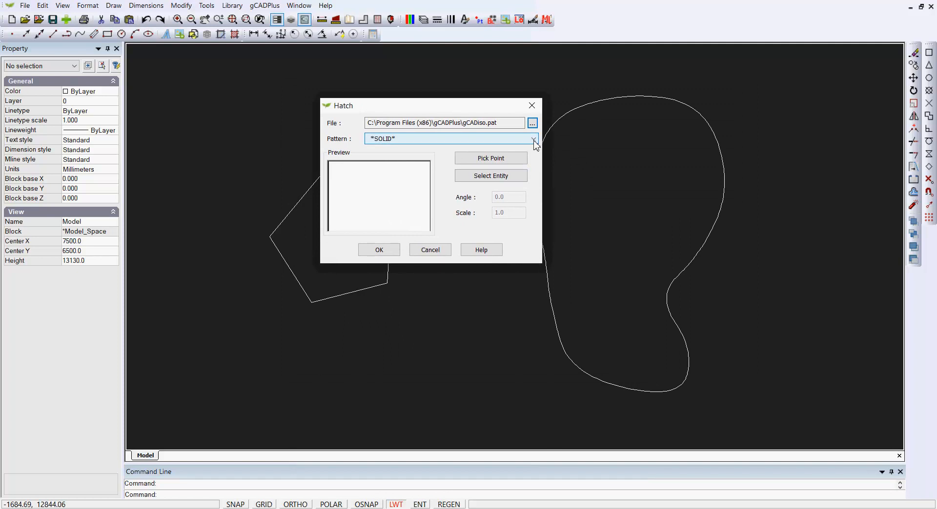
pyautogui.moveTo(534, 199); pyautogui.dragTo(537, 328)
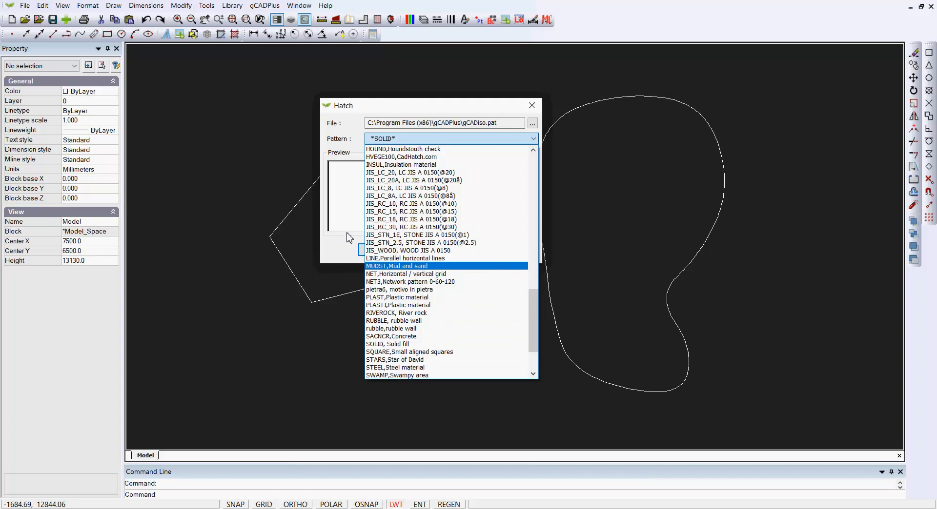
pyautogui.click(397, 314)
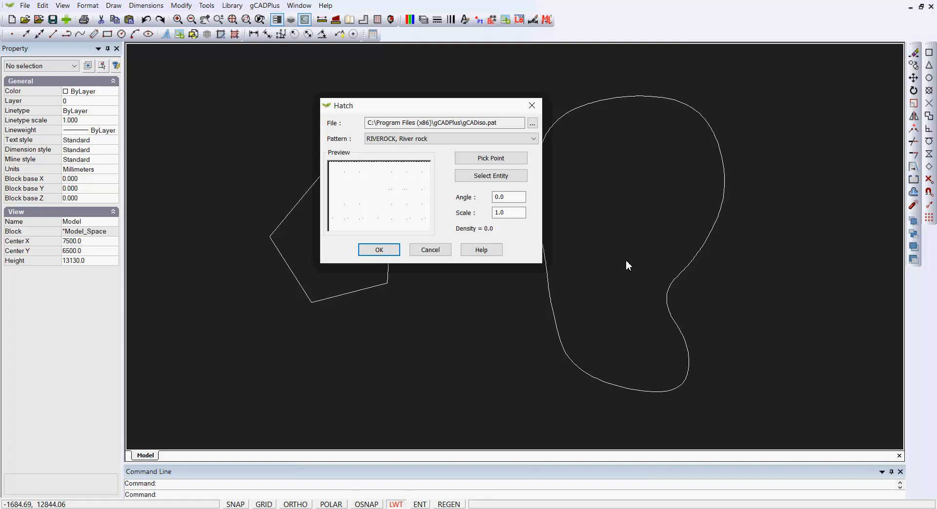
# - Select the smoothed boundary as the entity to hatch, set the hatch scale to 100 and apply the hatch
pyautogui.click(506, 178)
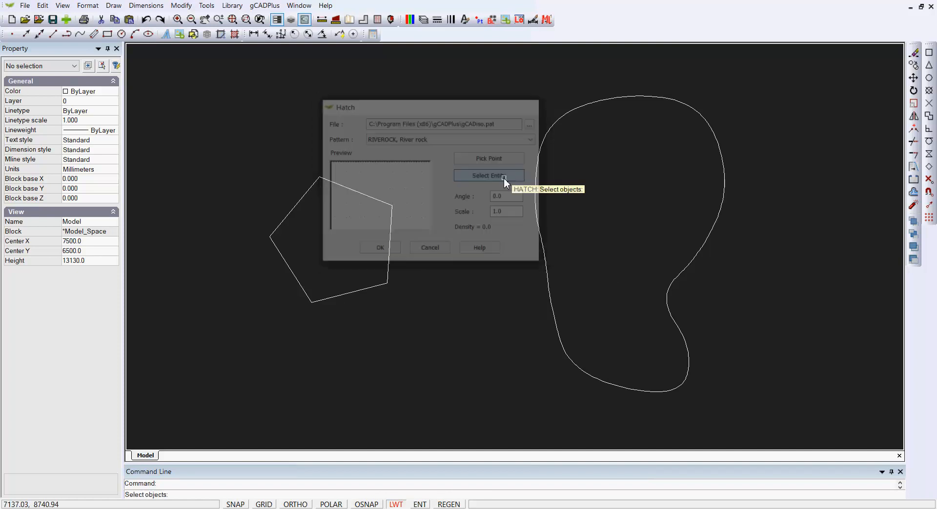
pyautogui.click(578, 107)
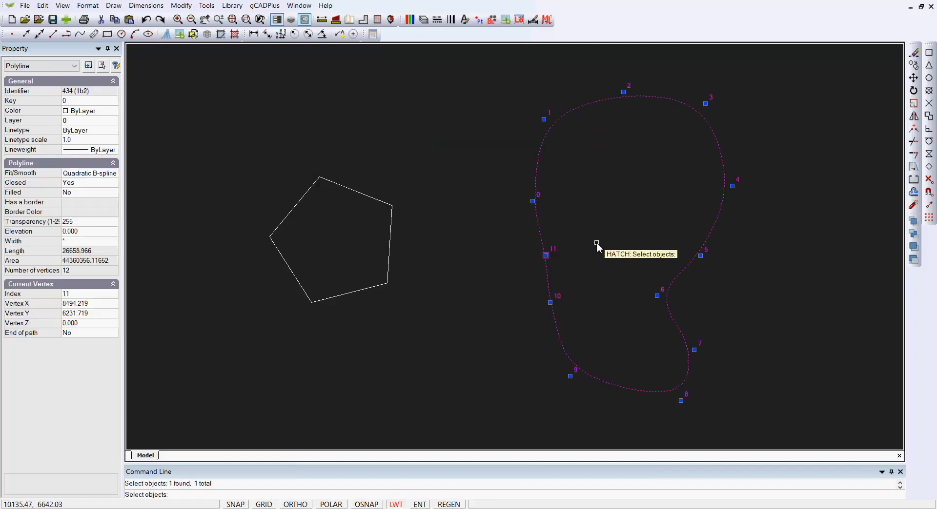
pyautogui.press('Return')
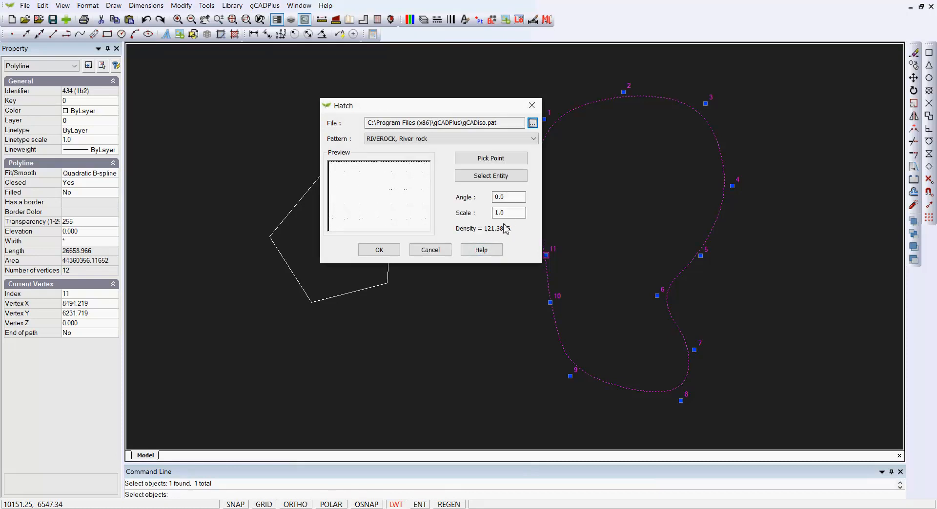
pyautogui.click(518, 213)
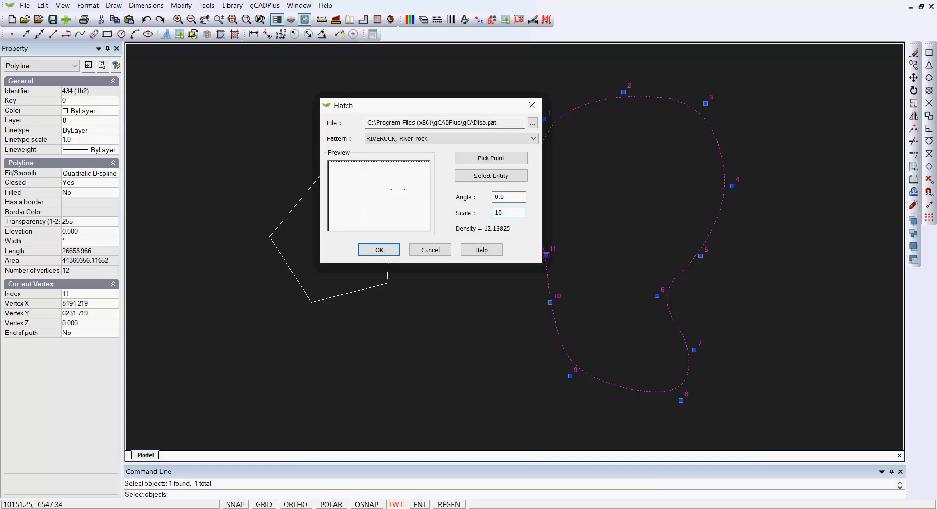
pyautogui.write('0')
pyautogui.click(388, 252)
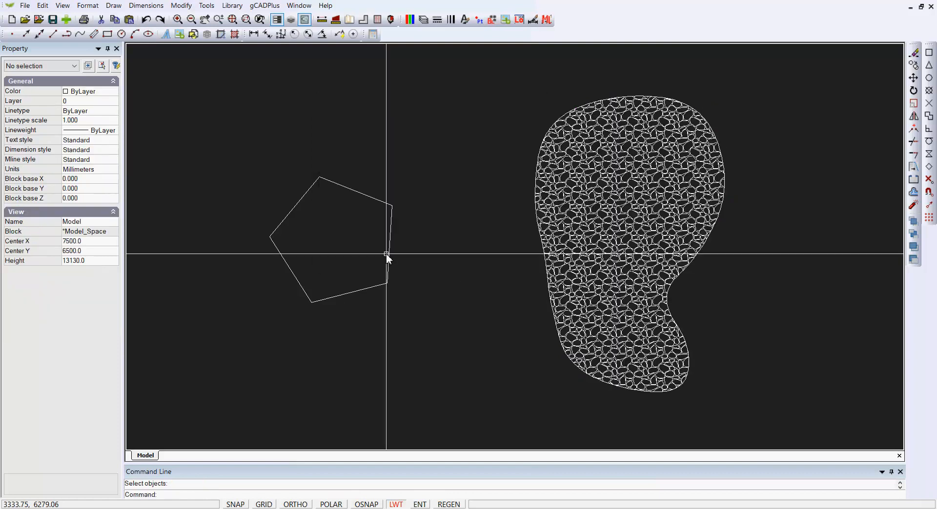
# - Inspect the river rock hatch up close and change the drawing's background color to white
pyautogui.scroll(4, 616, 225)
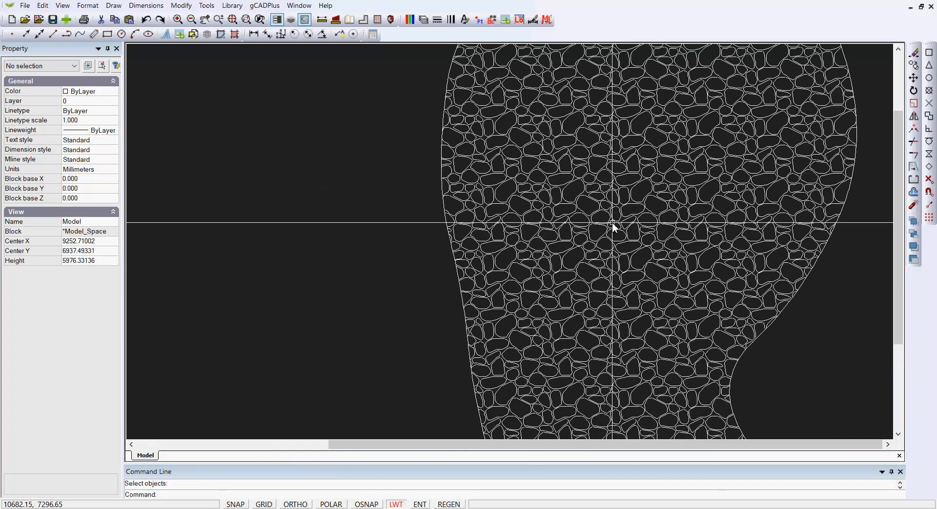
pyautogui.scroll(-3, 603, 242)
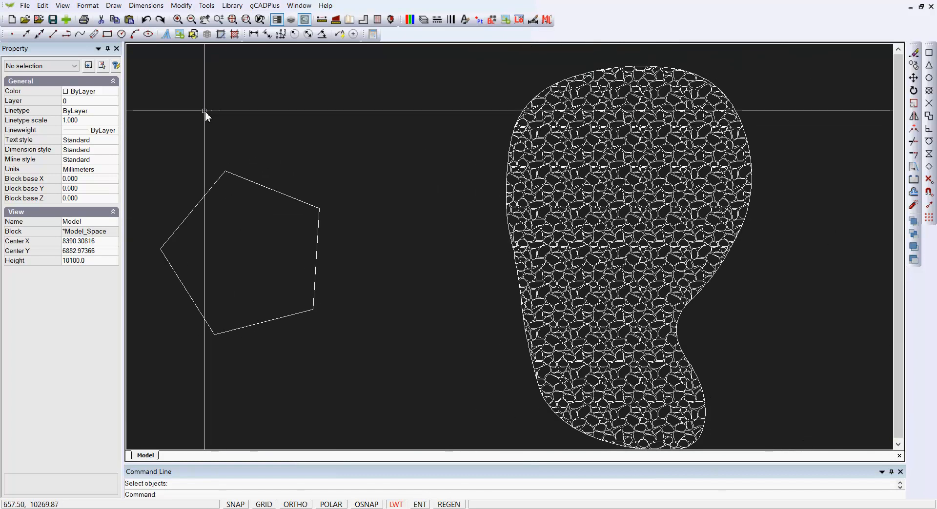
pyautogui.click(63, 6)
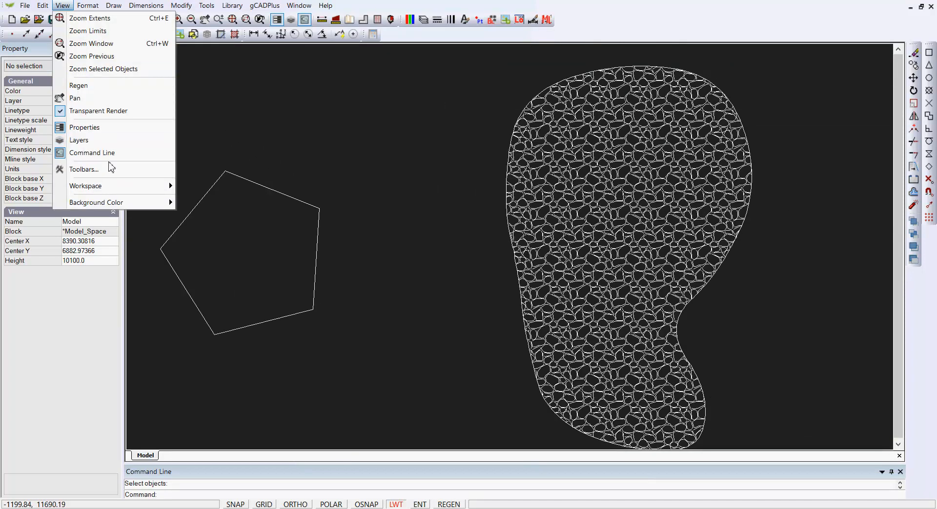
pyautogui.moveTo(149, 202)
pyautogui.click(209, 203)
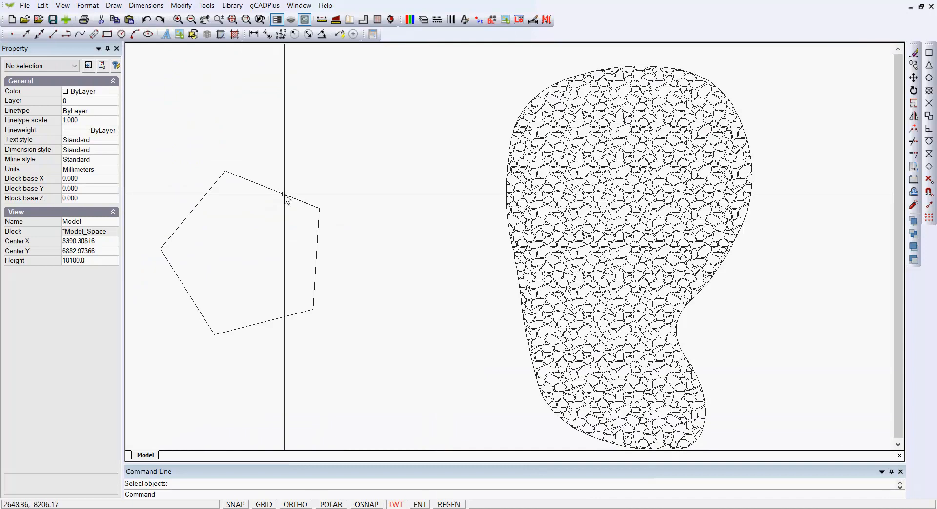
# - Set the scale of the smoothed boundary's river rock hatch to 200 and deselect the hatch
pyautogui.scroll(-1, 435, 190)
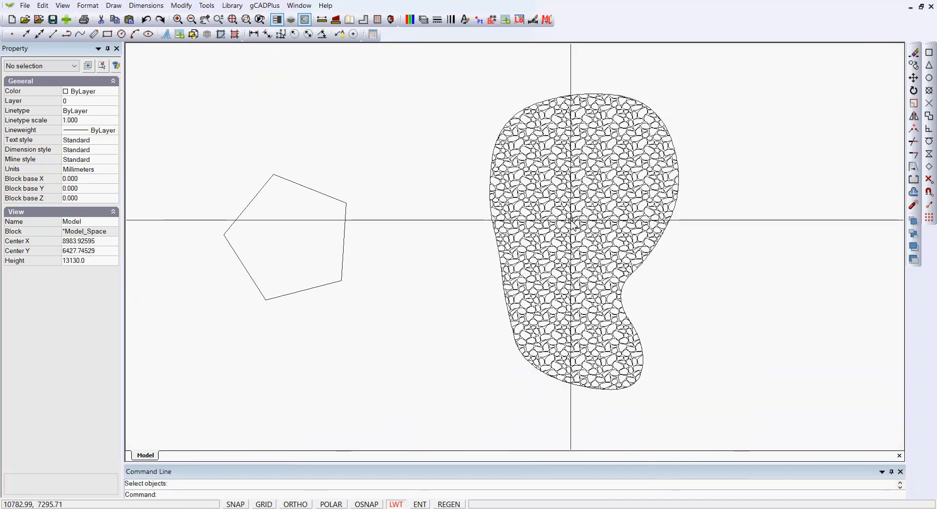
pyautogui.click(570, 220)
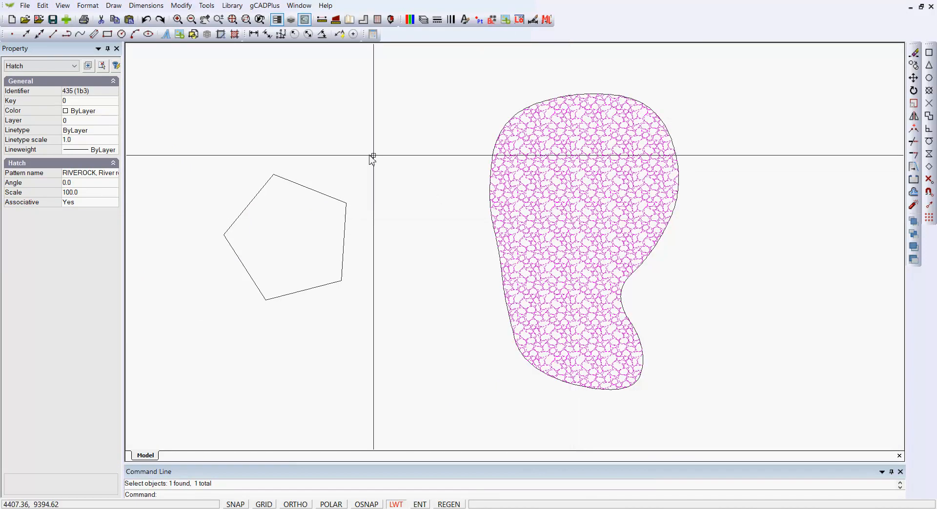
pyautogui.click(88, 193)
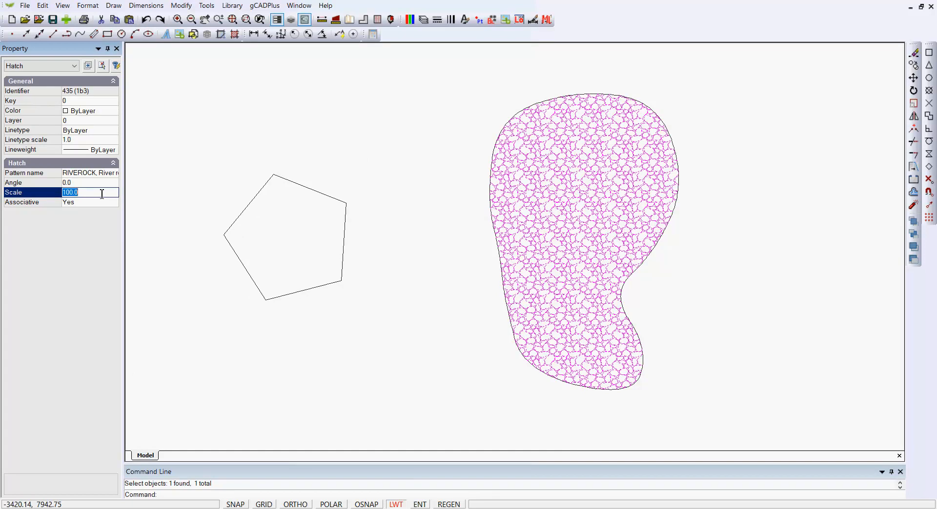
pyautogui.write('200')
pyautogui.press('Return')
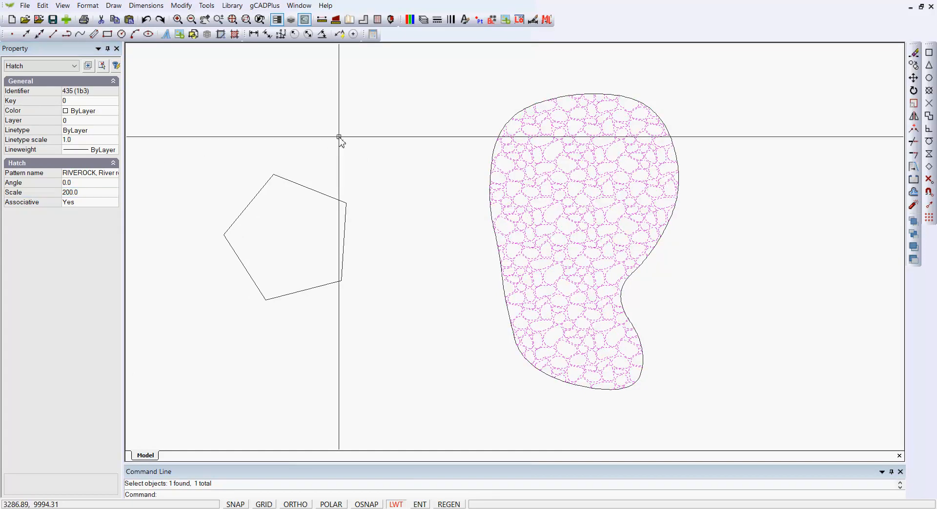
pyautogui.press('Escape')
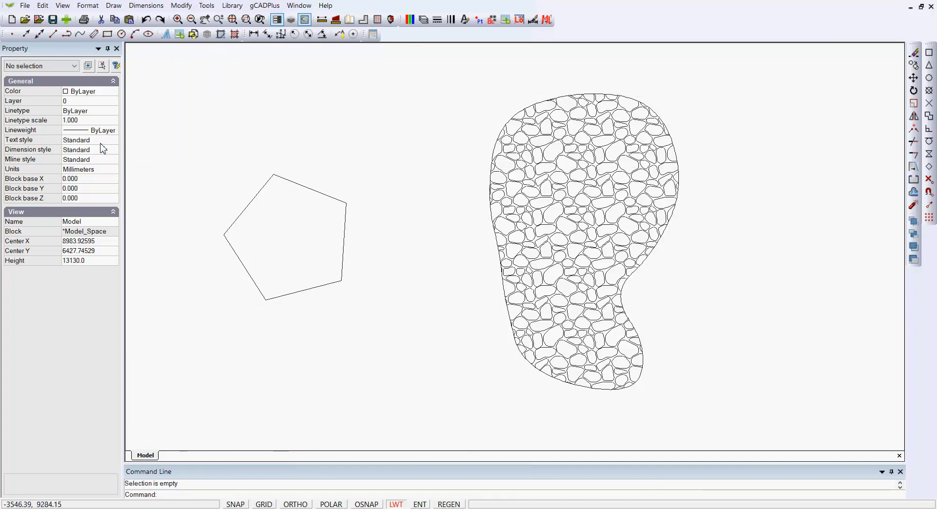
# - Close the hatched drawing without saving and start a new drawing from the Default.lcd template
pyautogui.click(25, 6)
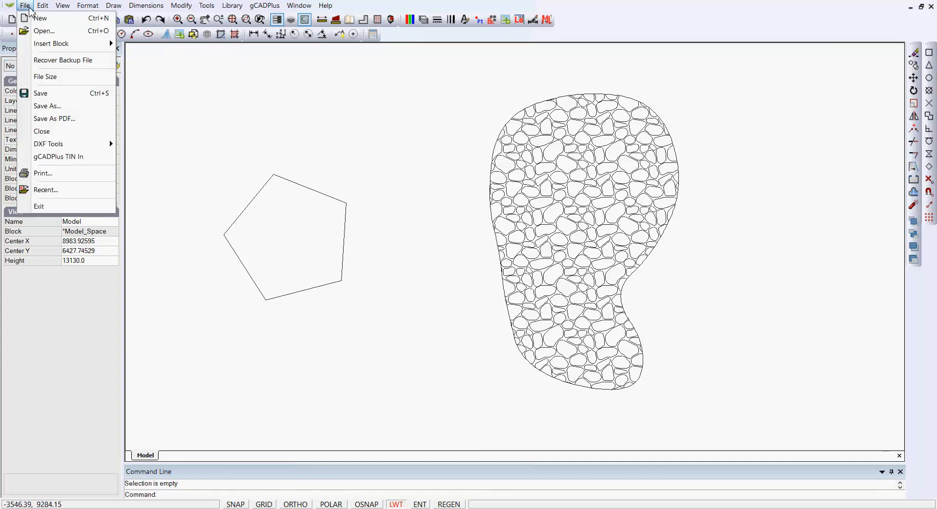
pyautogui.click(54, 132)
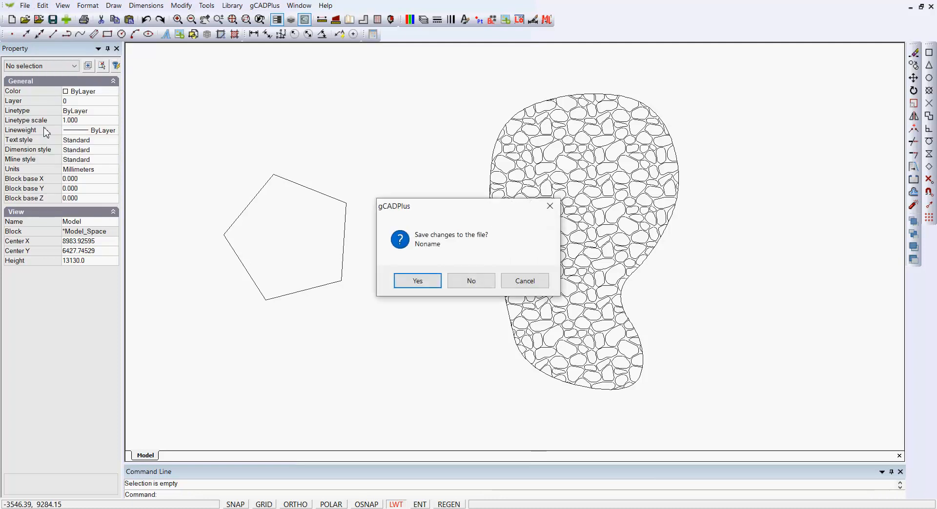
pyautogui.click(484, 286)
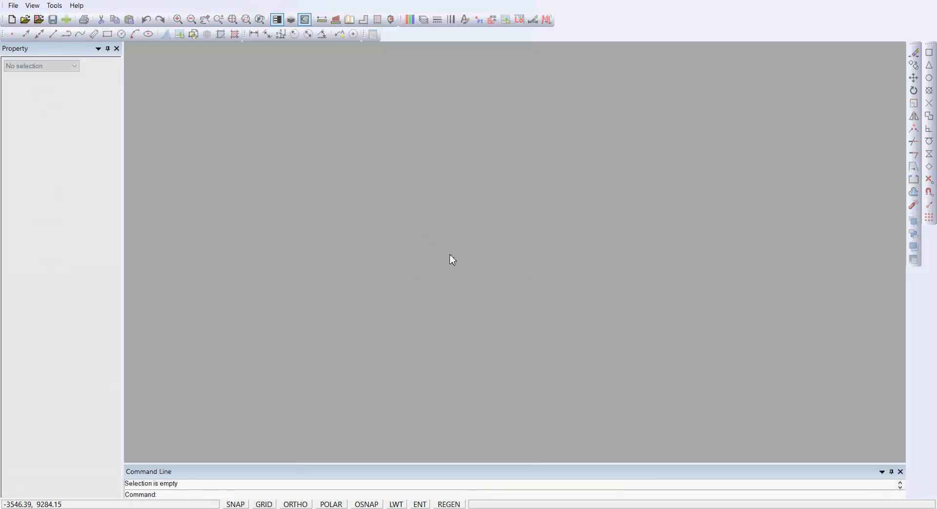
pyautogui.click(11, 20)
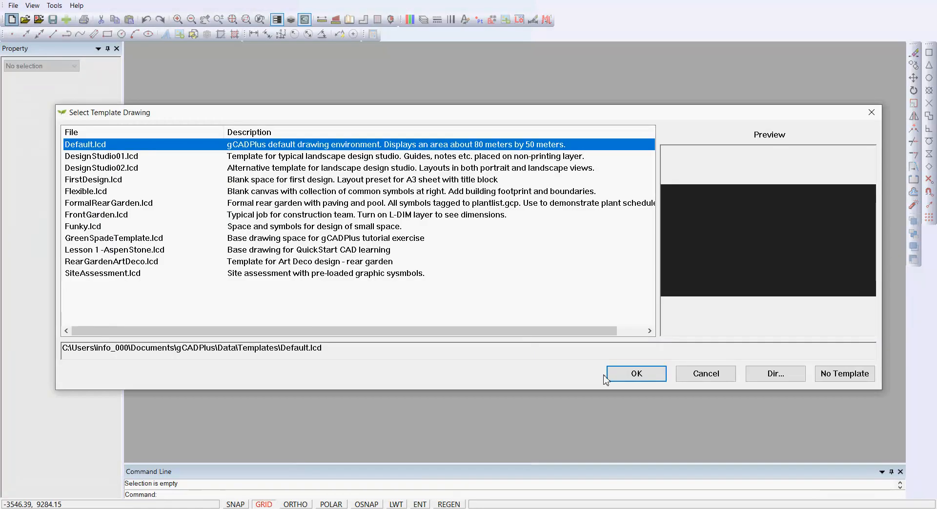
pyautogui.click(632, 375)
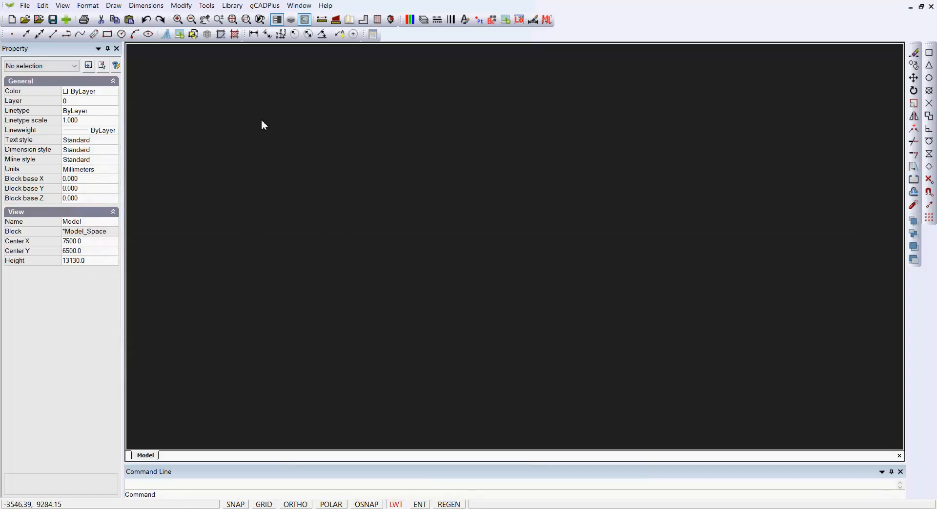
# - Draw a large rectangle by two opposite corners near the middle of the empty drawing
pyautogui.click(114, 5)
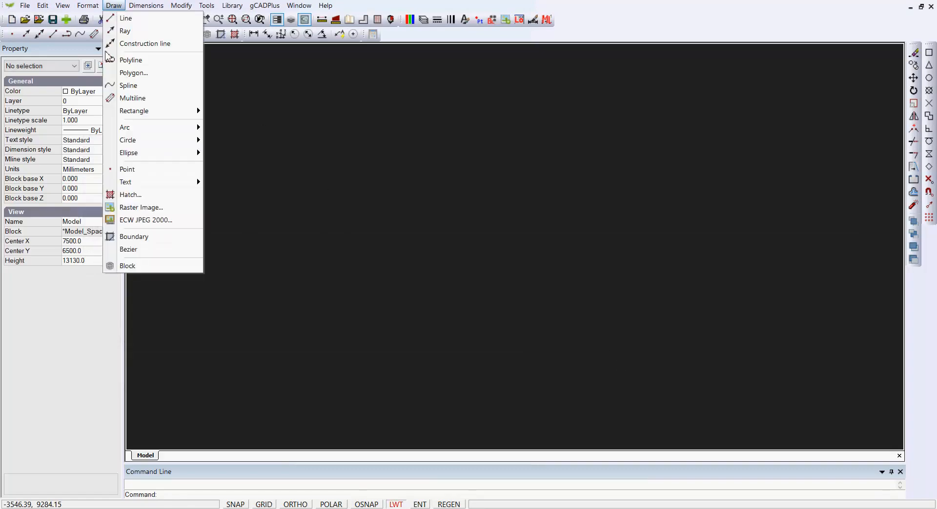
pyautogui.moveTo(189, 111)
pyautogui.click(254, 113)
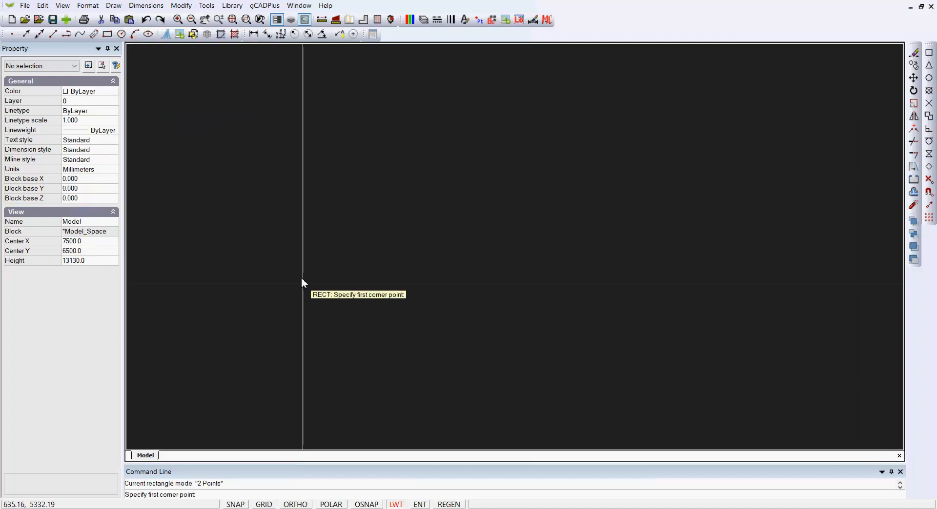
pyautogui.click(307, 380)
pyautogui.click(592, 130)
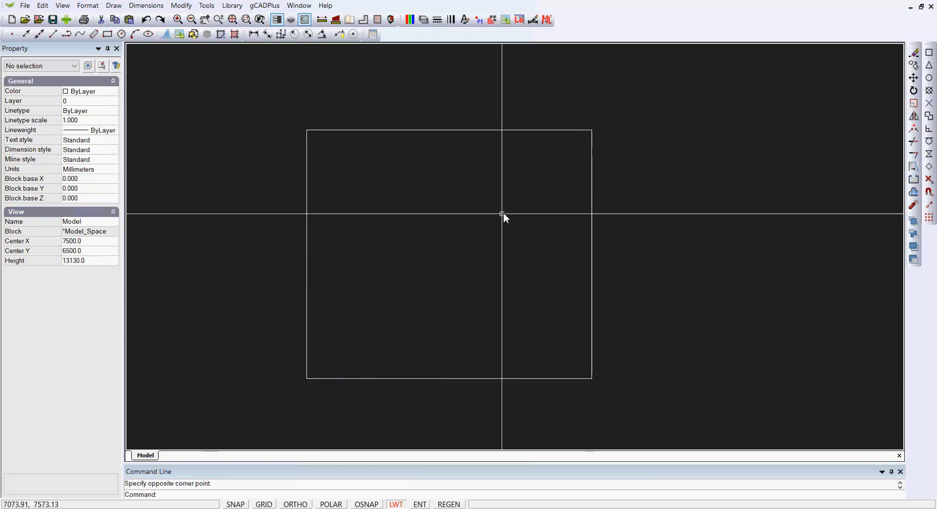
# - Examine the list of hatch patterns available in the gCADiso.pat file and leave the Hatch command without applying one
pyautogui.click(114, 5)
pyautogui.click(132, 195)
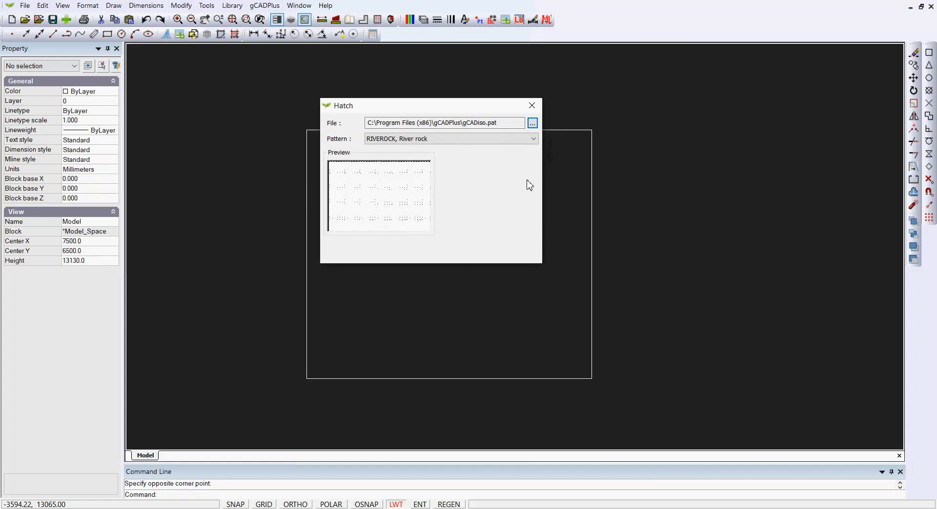
pyautogui.click(534, 140)
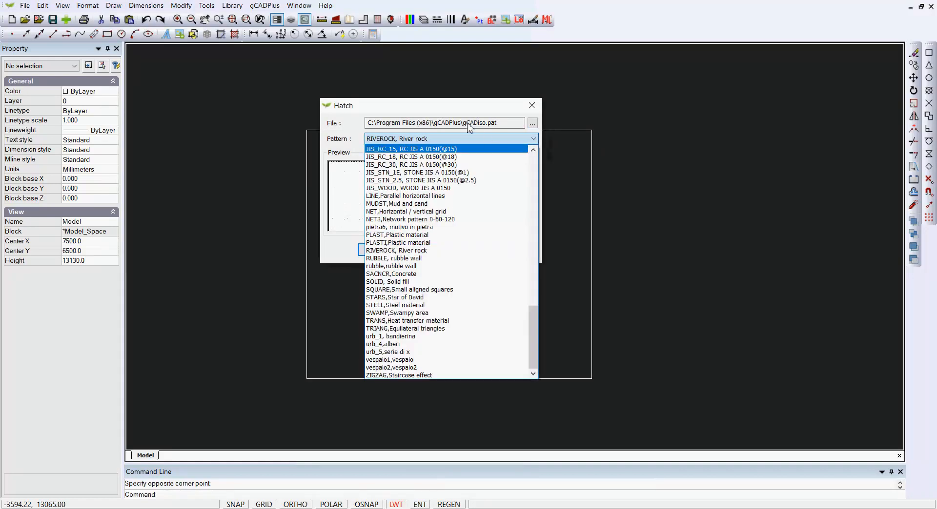
pyautogui.click(534, 108)
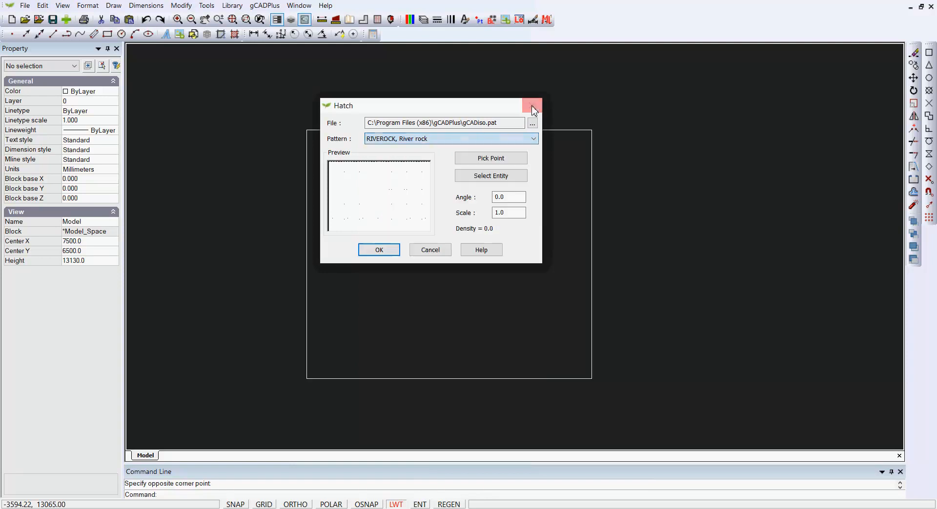
pyautogui.click(444, 252)
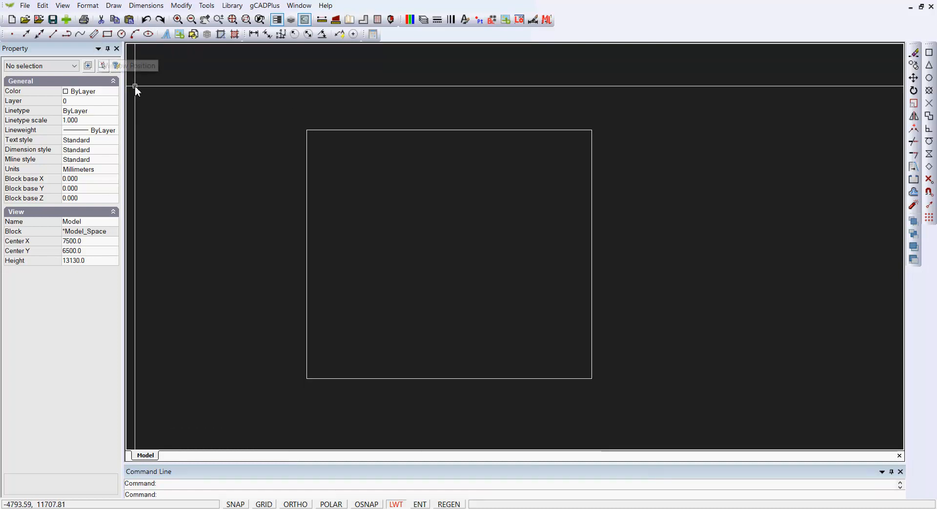
# - Check which hatch pattern files the gCADPlus program folder offers for hatching, and leave without choosing a file
pyautogui.click(113, 5)
pyautogui.click(137, 195)
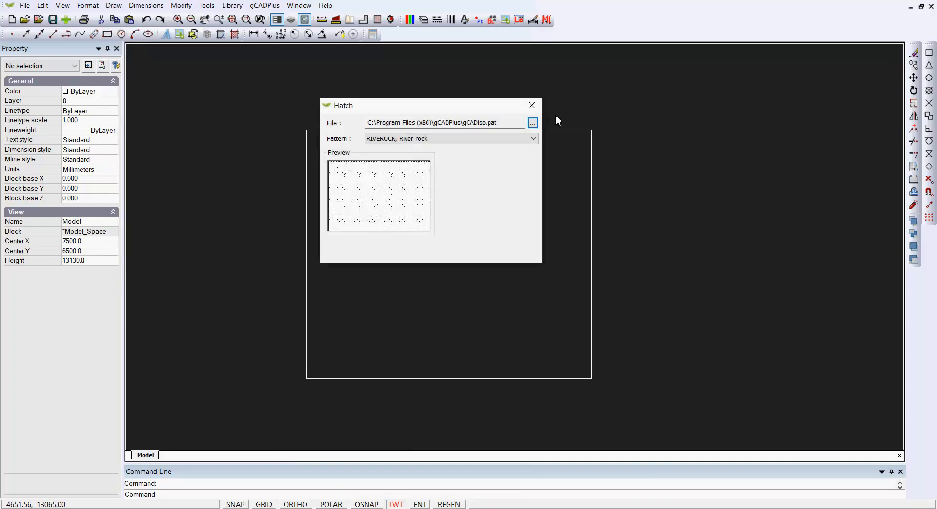
pyautogui.click(533, 124)
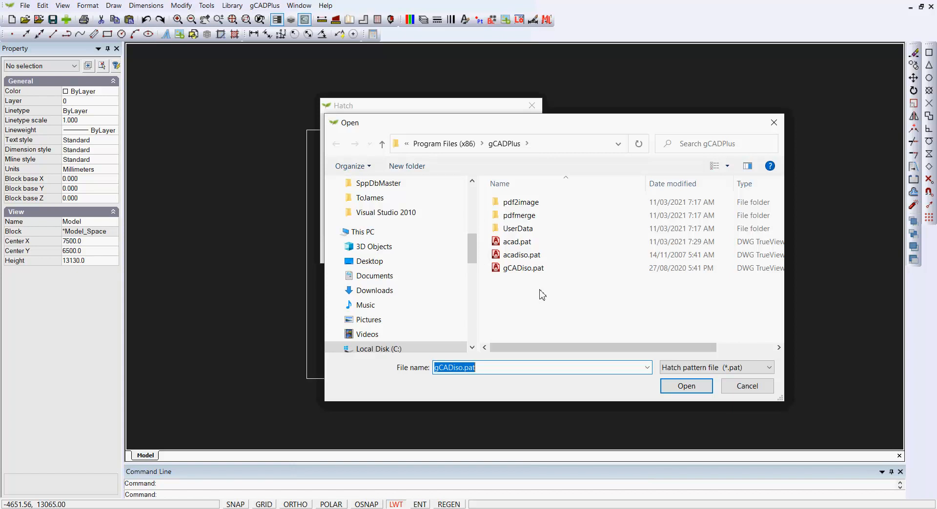
pyautogui.click(748, 391)
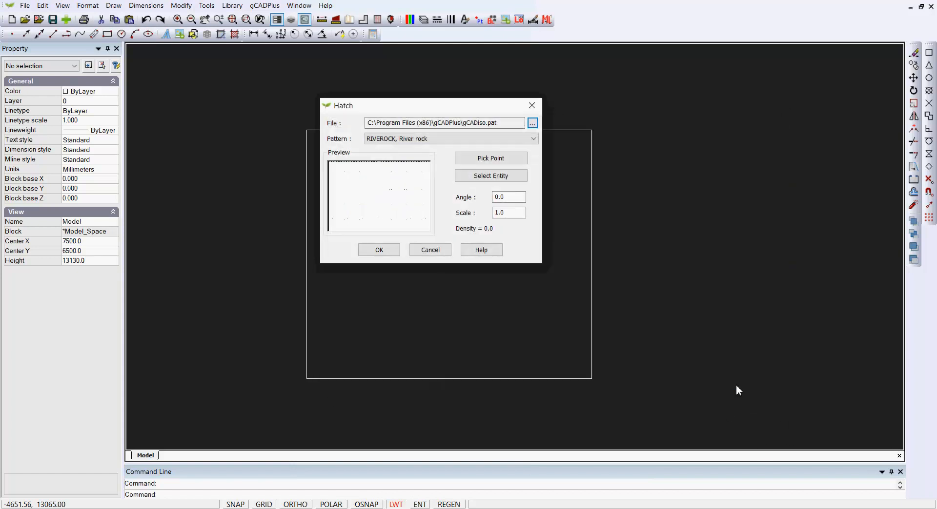
pyautogui.click(532, 105)
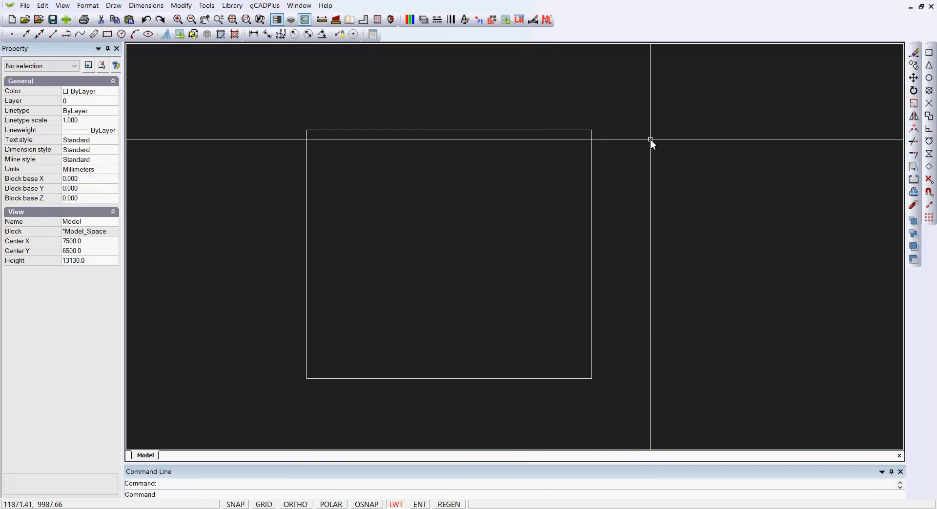